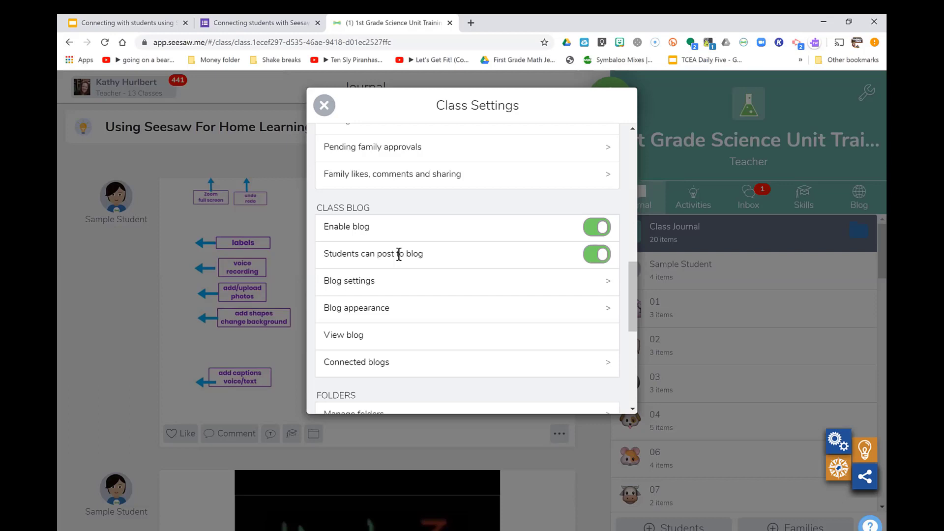
# In Blog settings, turn password protection off and back on for the class blog
pyautogui.click(403, 287)
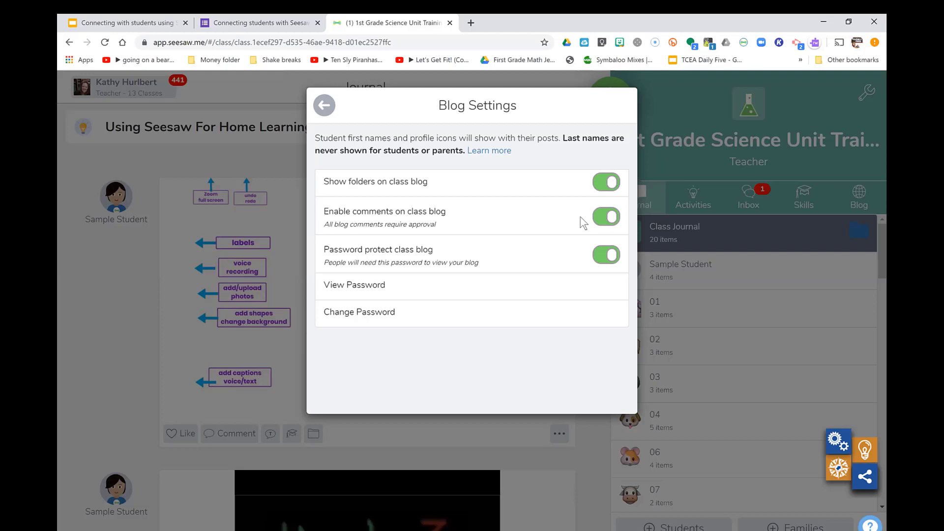
pyautogui.click(604, 256)
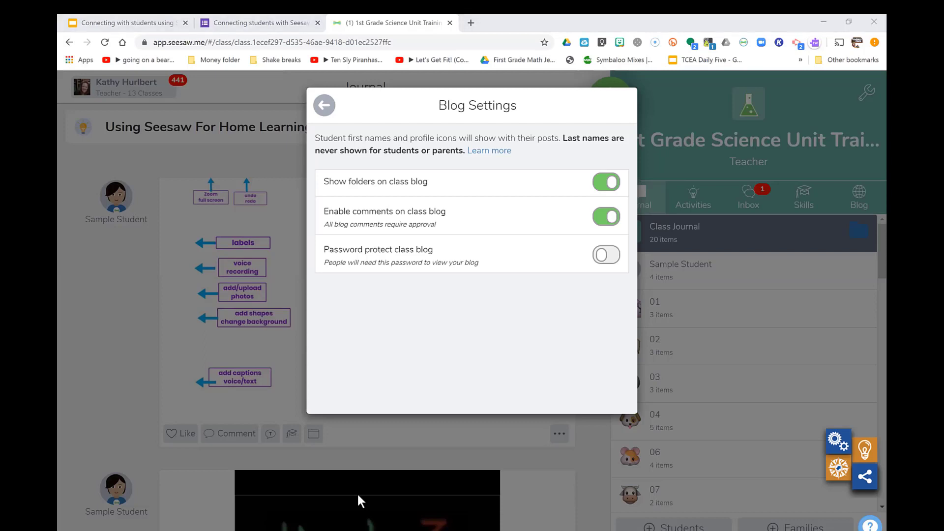
pyautogui.click(616, 265)
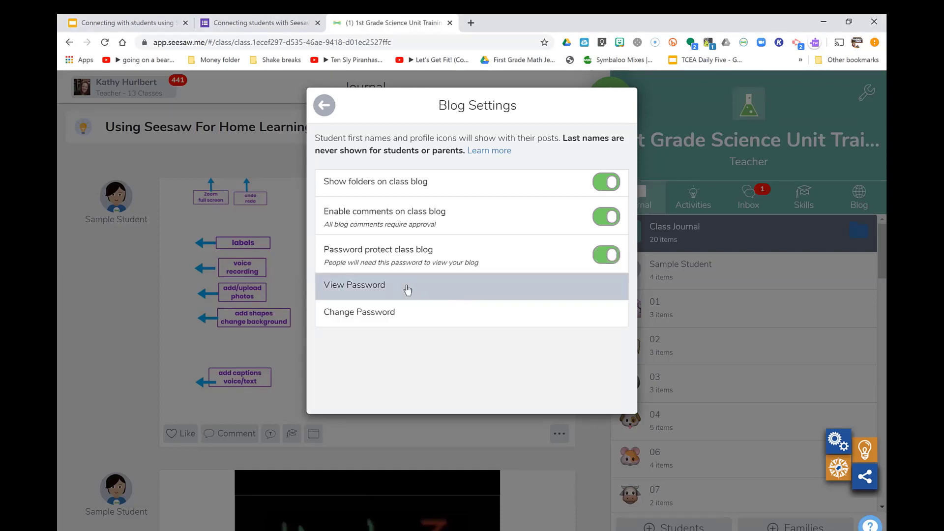
# Check the current blog password, then change it to a new password and save
pyautogui.click(407, 287)
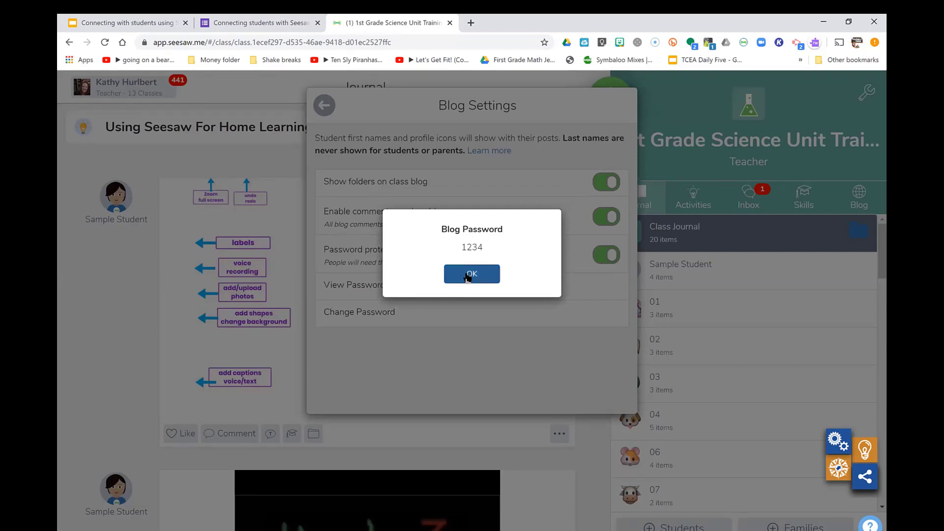
pyautogui.click(468, 278)
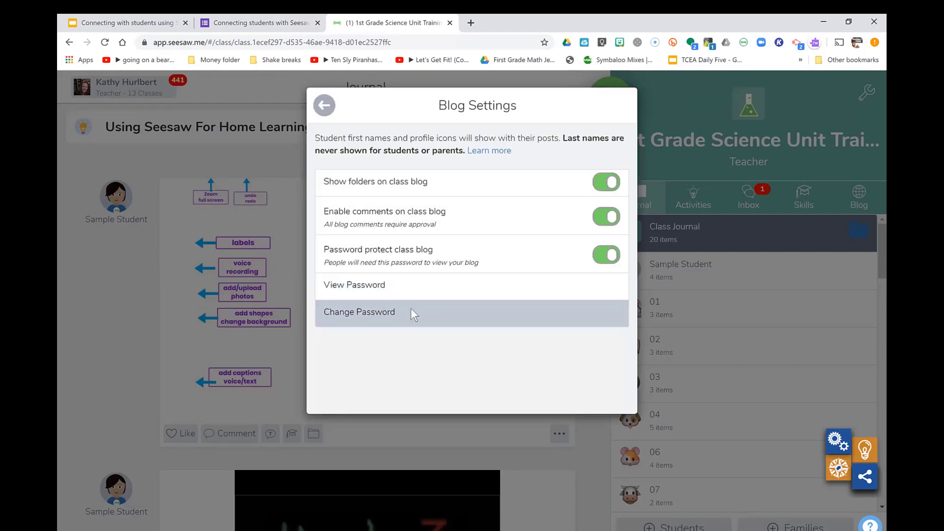
pyautogui.click(413, 313)
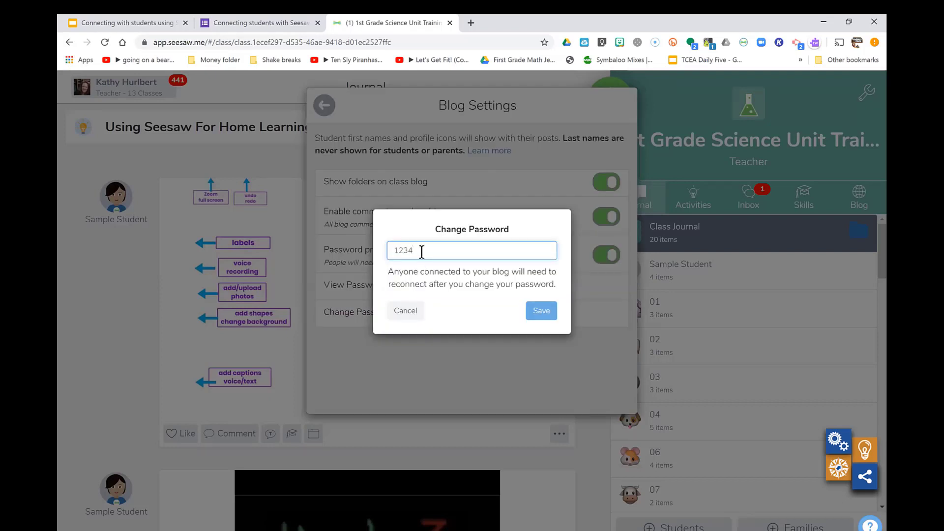
pyautogui.write('5')
pyautogui.click(538, 313)
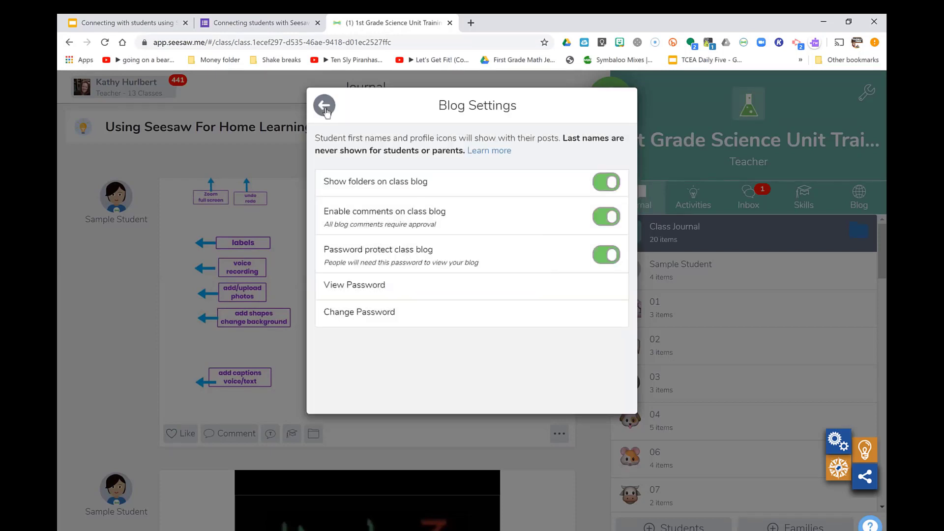
# Enter 'Science Class Blog' as the blog description under Blog appearance
pyautogui.click(324, 105)
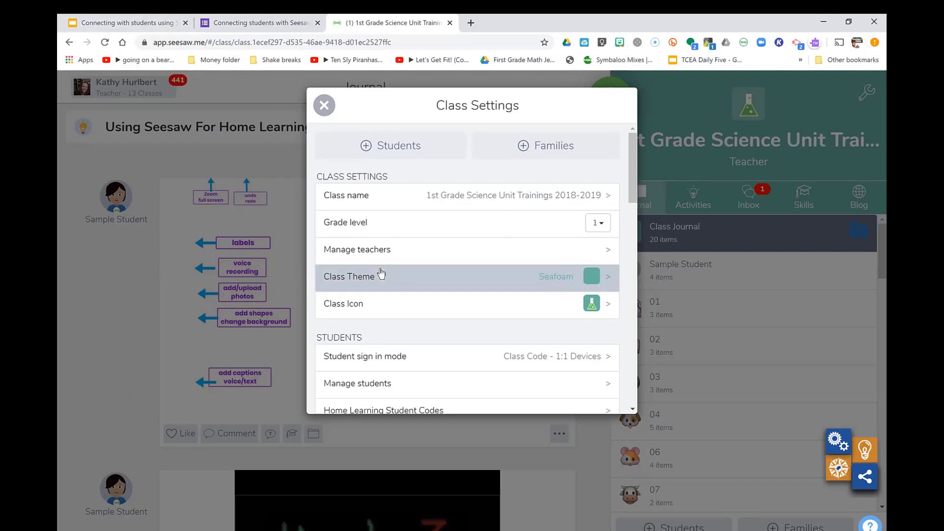
pyautogui.scroll(-15, 382, 274)
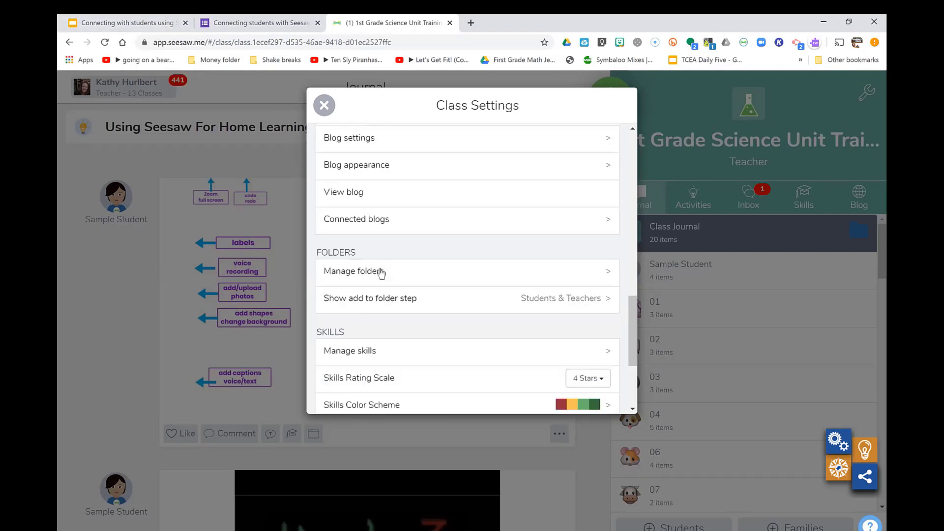
pyautogui.scroll(5, 382, 274)
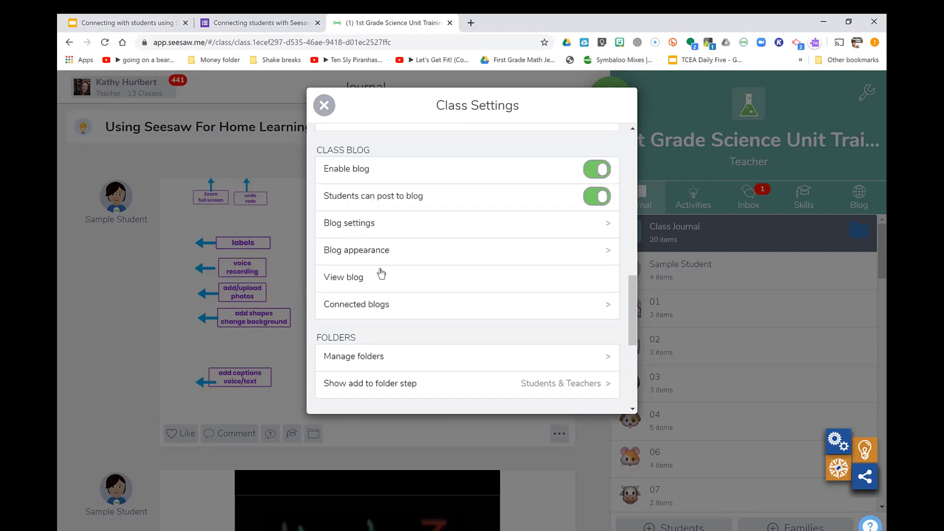
pyautogui.click(410, 249)
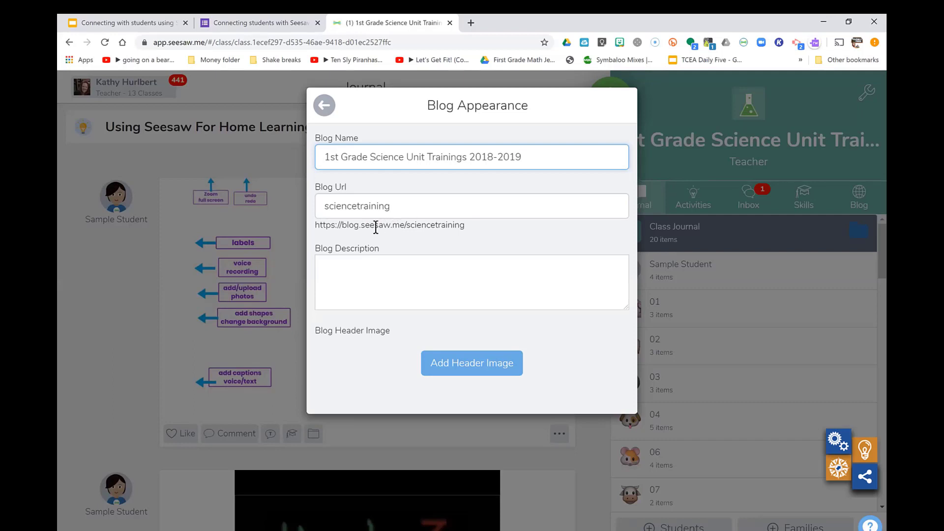
pyautogui.click(399, 270)
pyautogui.write('Scei')
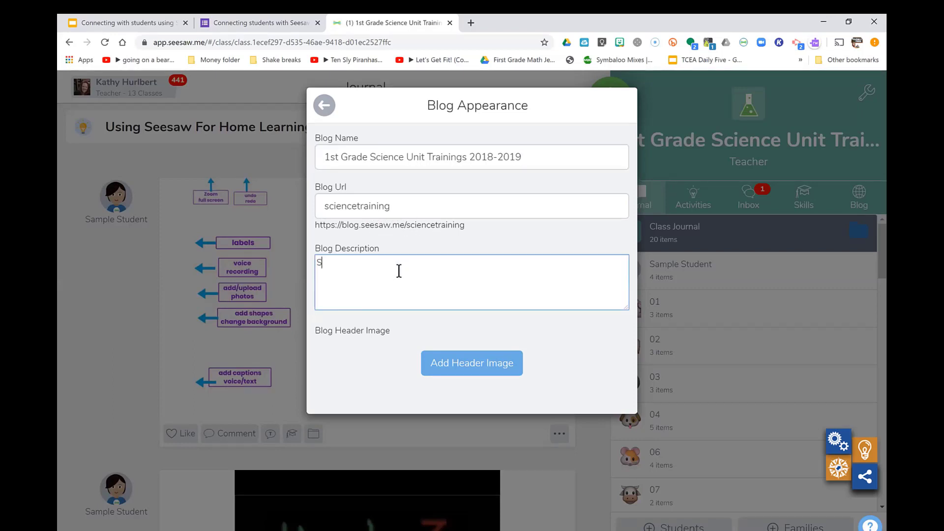
pyautogui.press('BackSpace')
pyautogui.press('BackSpace')
pyautogui.write('ience Class Blog')
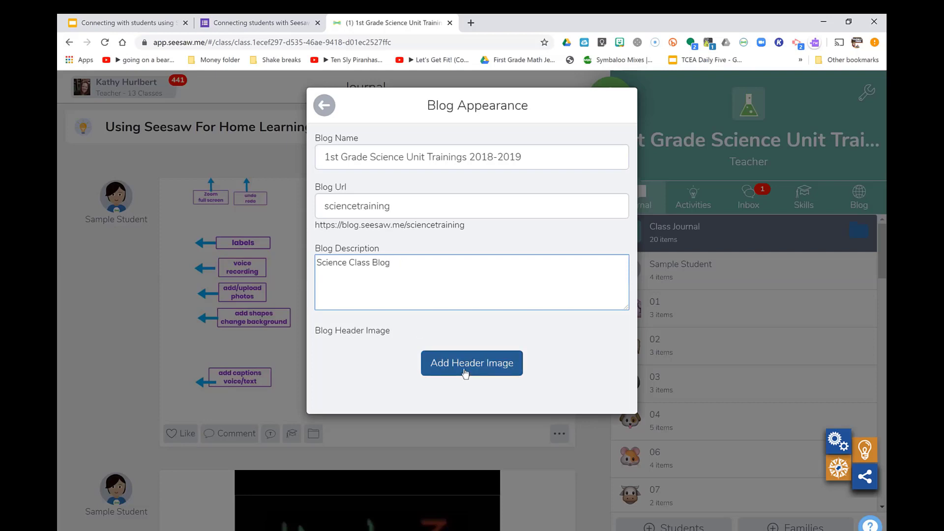
# Look at the Add Header Image option without adding one, and return to Class Settings
pyautogui.click(465, 372)
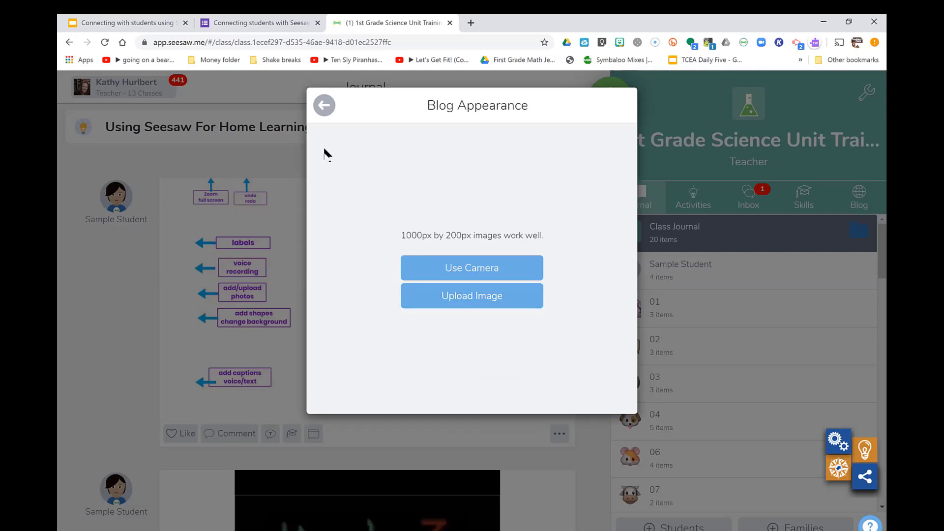
pyautogui.click(324, 106)
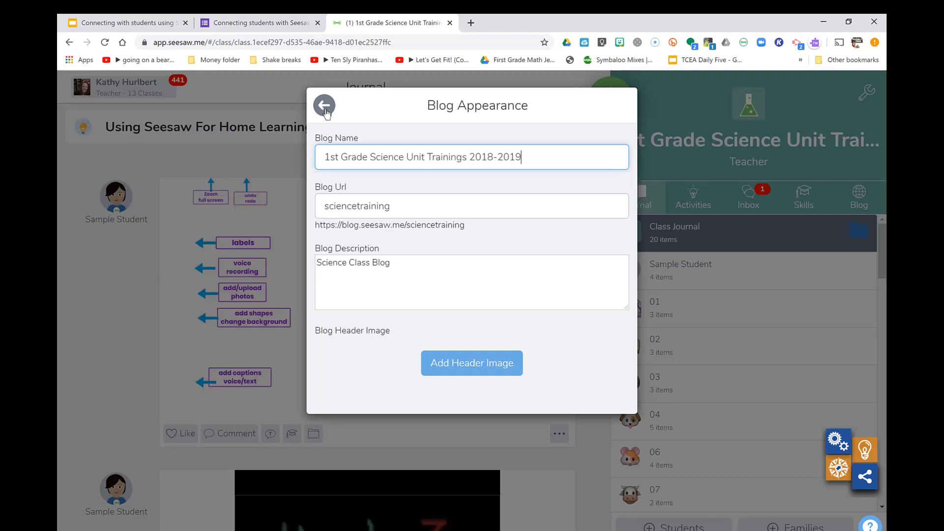
pyautogui.click(325, 110)
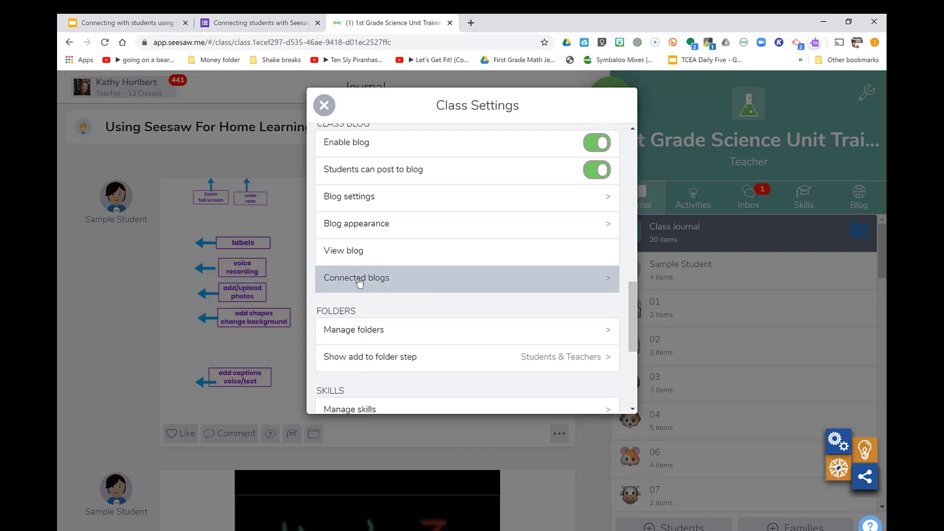
# Close Class Settings, view the empty Blog tab, and go back to the class Journal
pyautogui.click(323, 105)
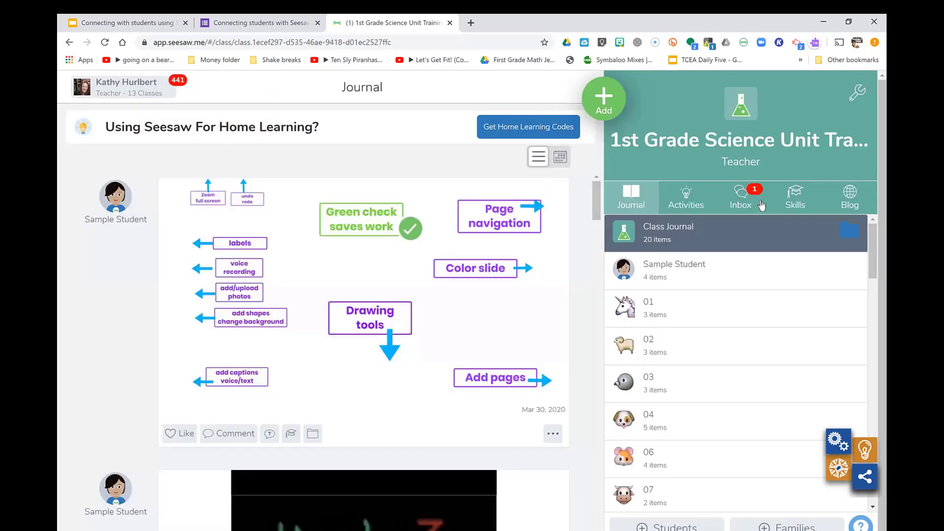
pyautogui.click(855, 207)
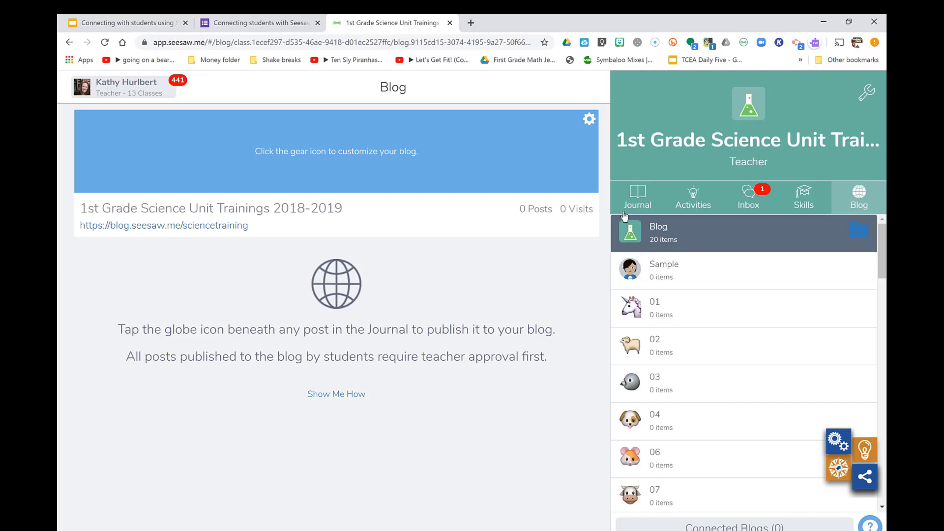
pyautogui.click(637, 202)
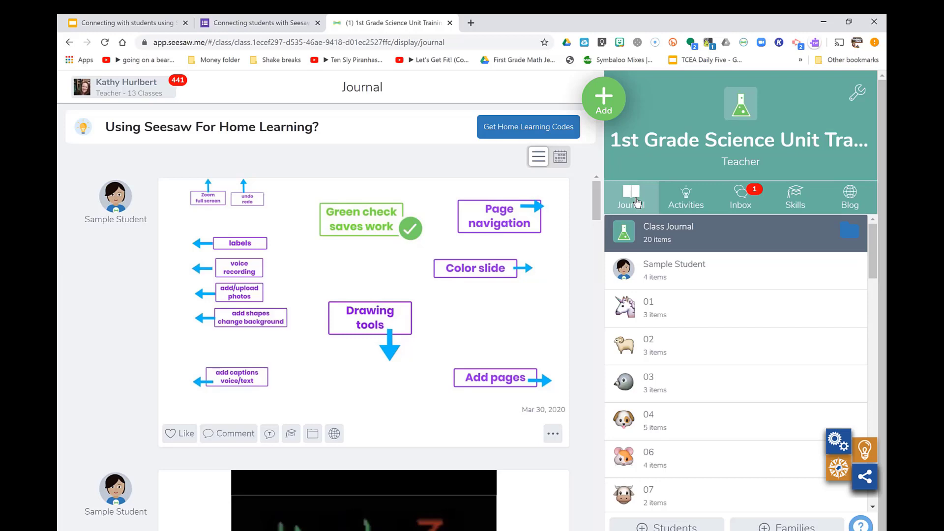
# Publish the ChatterPix water video post to the class blog, then switch to the Slides deck
pyautogui.press('Down')
pyautogui.press('Down')
pyautogui.press('Down')
pyautogui.press('Down')
pyautogui.press('Down')
pyautogui.press('Down')
pyautogui.press('Down')
pyautogui.press('Down')
pyautogui.press('Down')
pyautogui.press('Down')
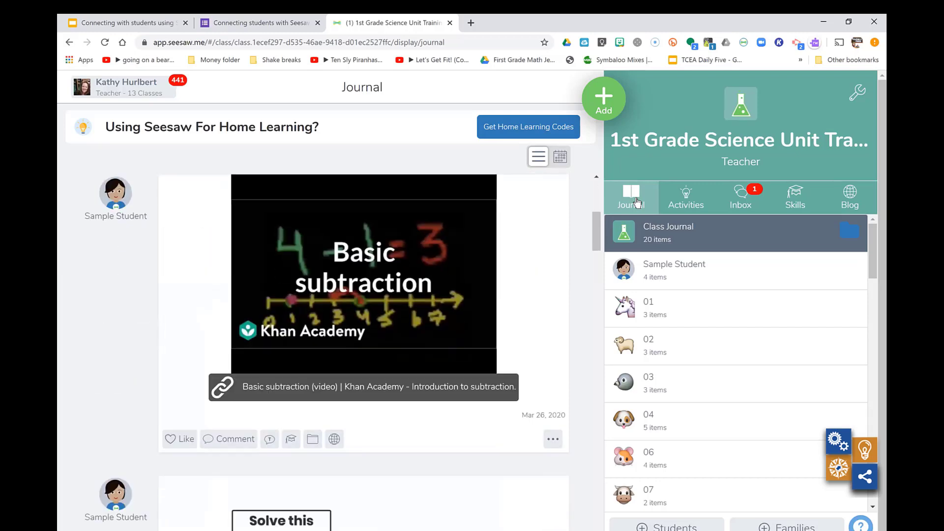
pyautogui.press('Down')
pyautogui.press('Down')
pyautogui.press('Down')
pyautogui.press('Down')
pyautogui.press('Down')
pyautogui.press('Down')
pyautogui.press('Down')
pyautogui.press('Down')
pyautogui.press('Down')
pyautogui.press('Down')
pyautogui.press('Down')
pyautogui.press('Down')
pyautogui.press('Down')
pyautogui.press('Down')
pyautogui.press('Down')
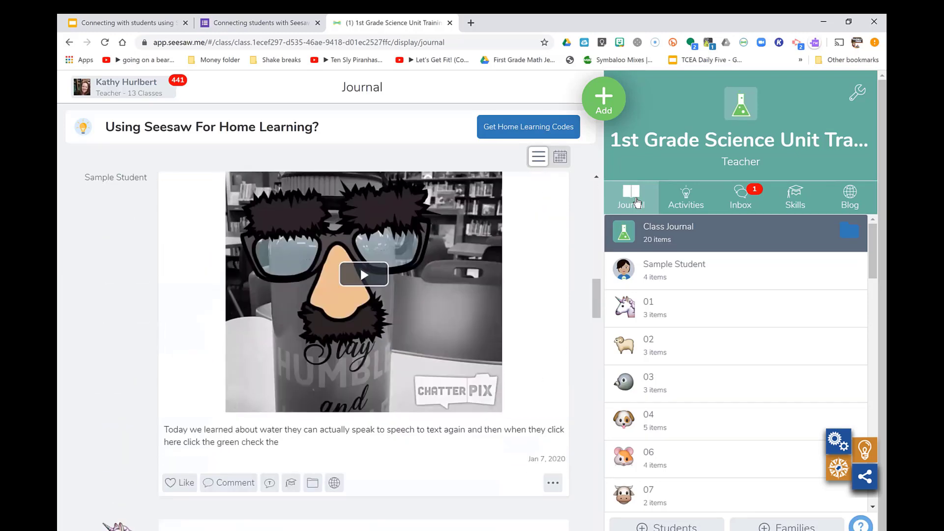
pyautogui.press('Down')
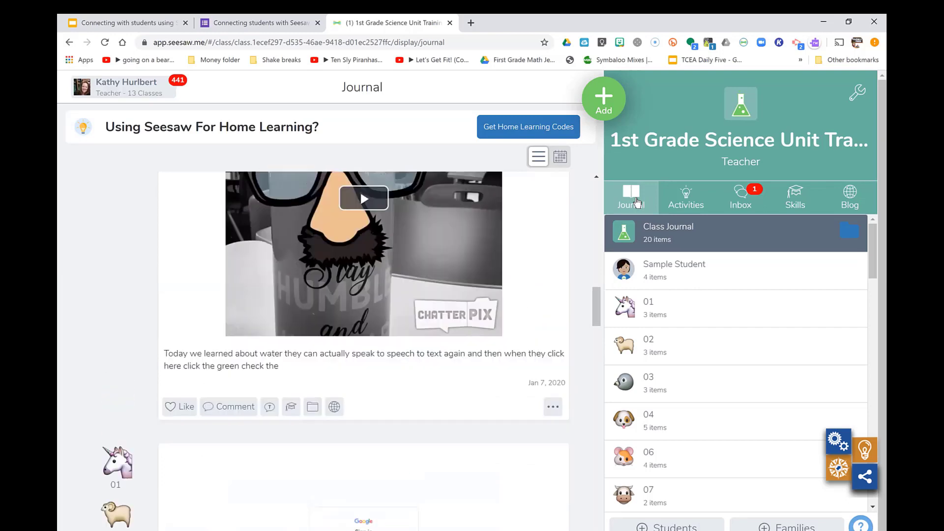
pyautogui.press('Up')
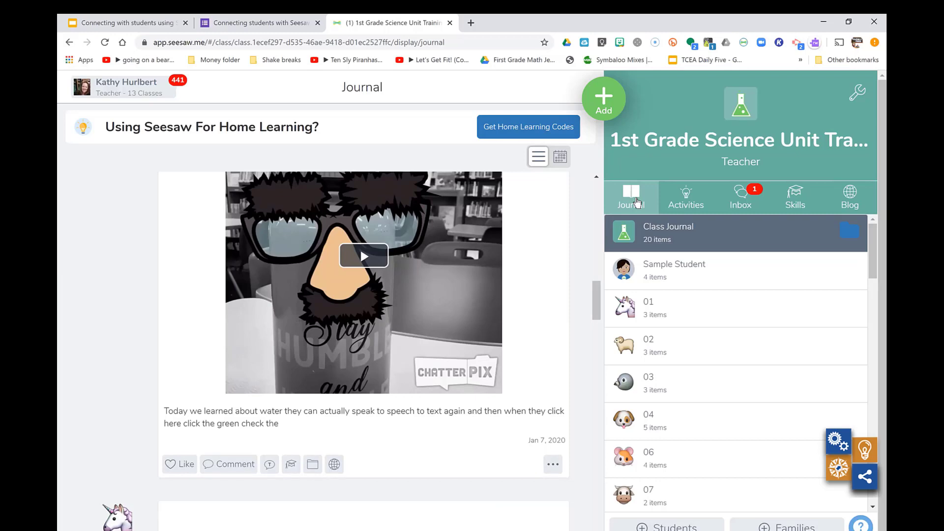
pyautogui.click(335, 466)
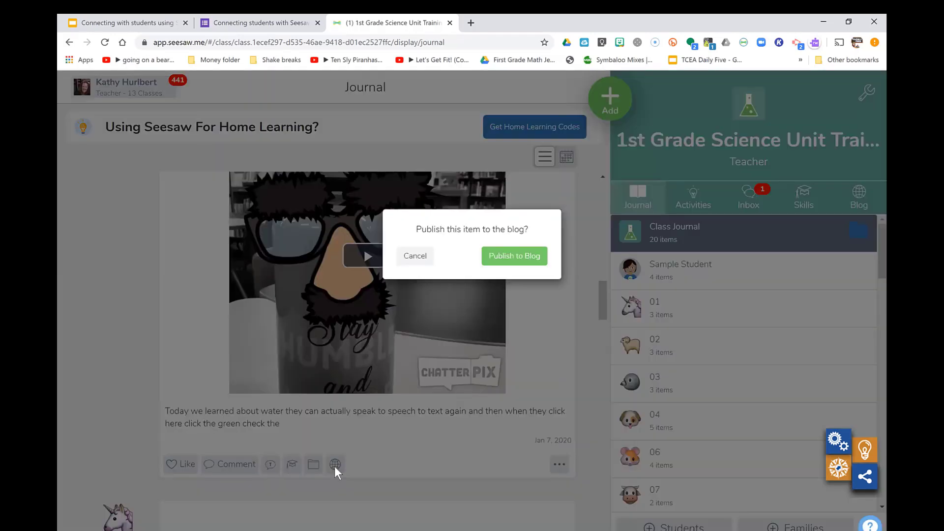
pyautogui.click(500, 256)
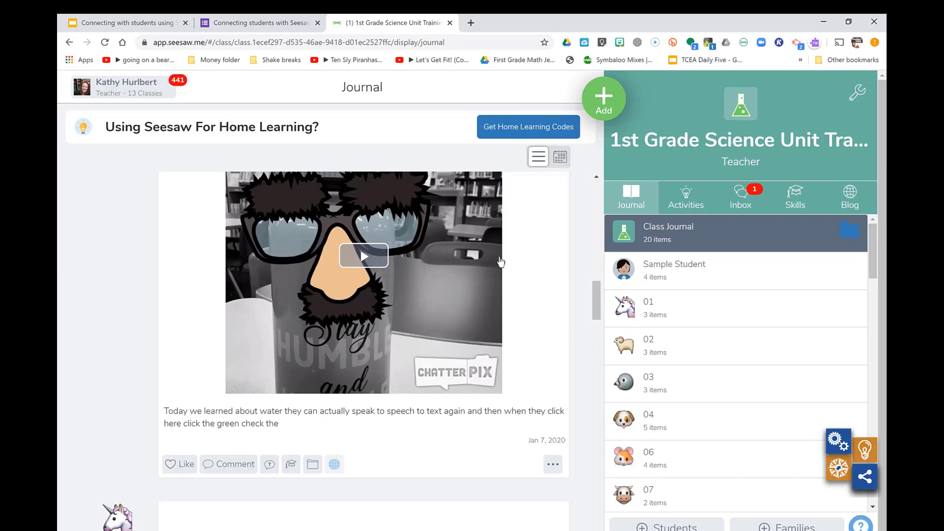
pyautogui.click(143, 23)
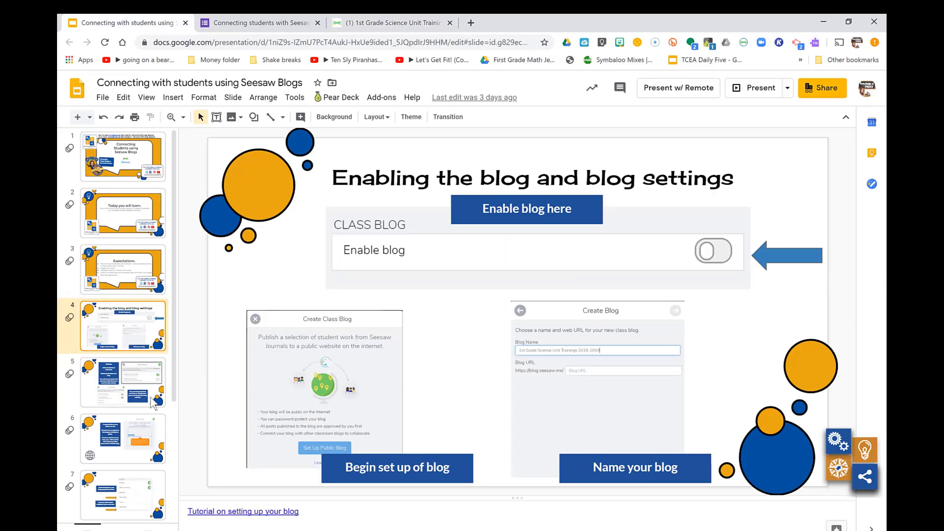
# View slides 5 and 6 on blog settings and blog creation, then return to Seesaw
pyautogui.click(140, 388)
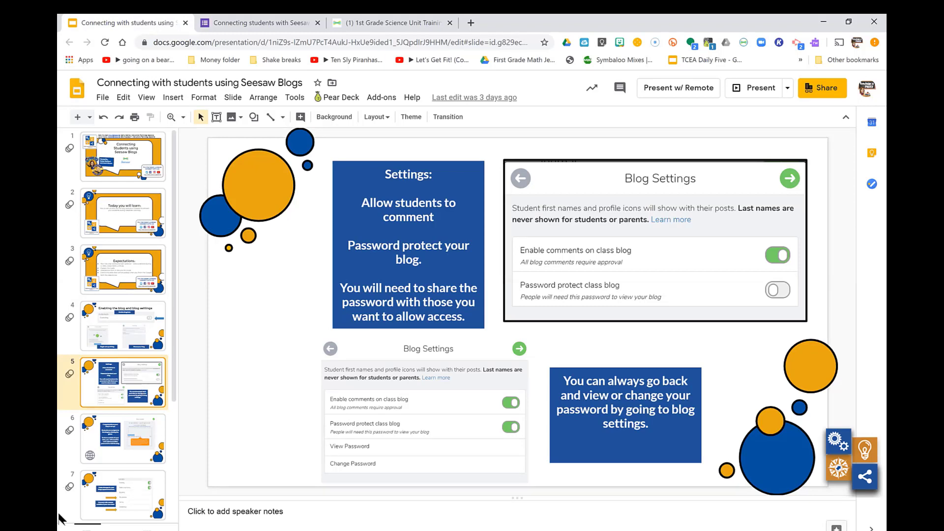
pyautogui.click(133, 444)
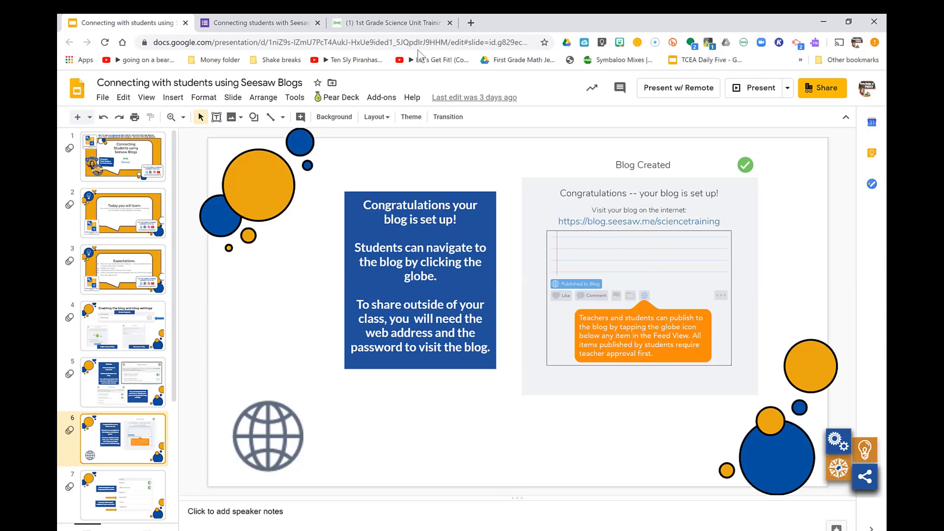
pyautogui.click(412, 25)
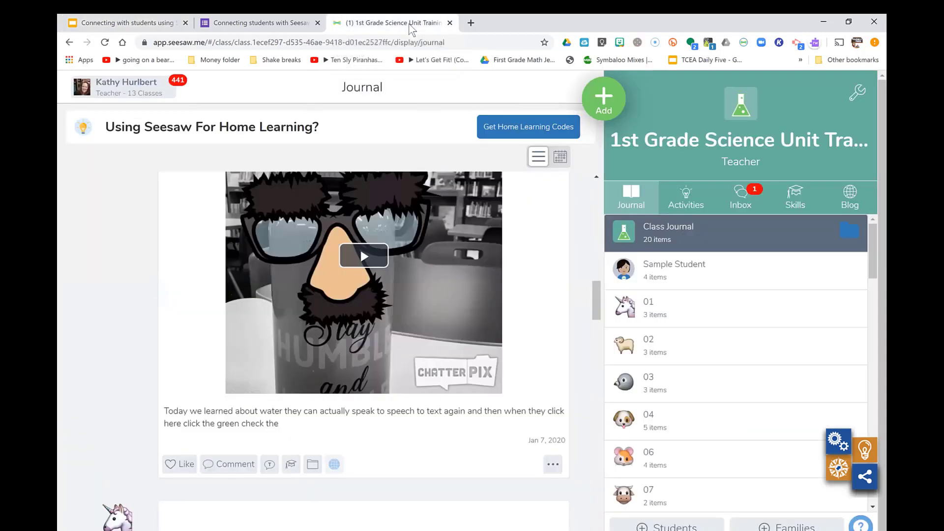
pyautogui.click(857, 92)
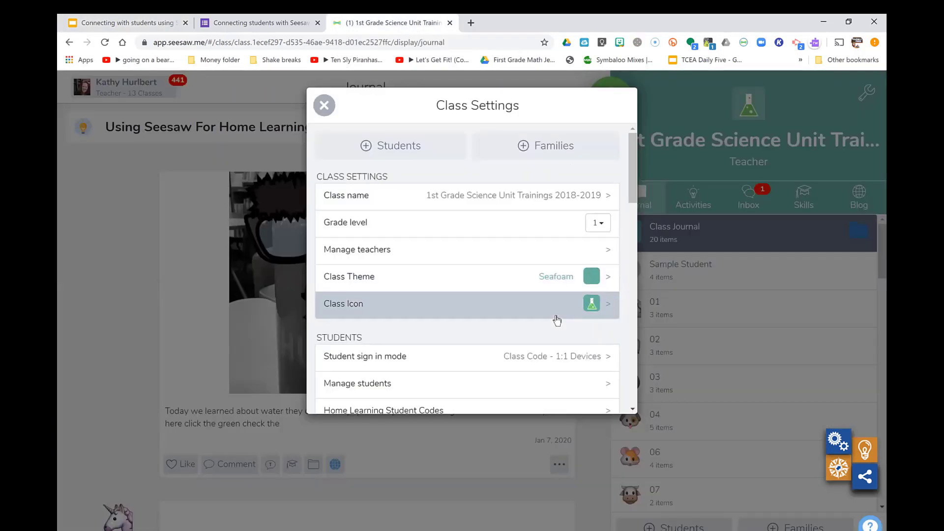
pyautogui.scroll(-12, 557, 320)
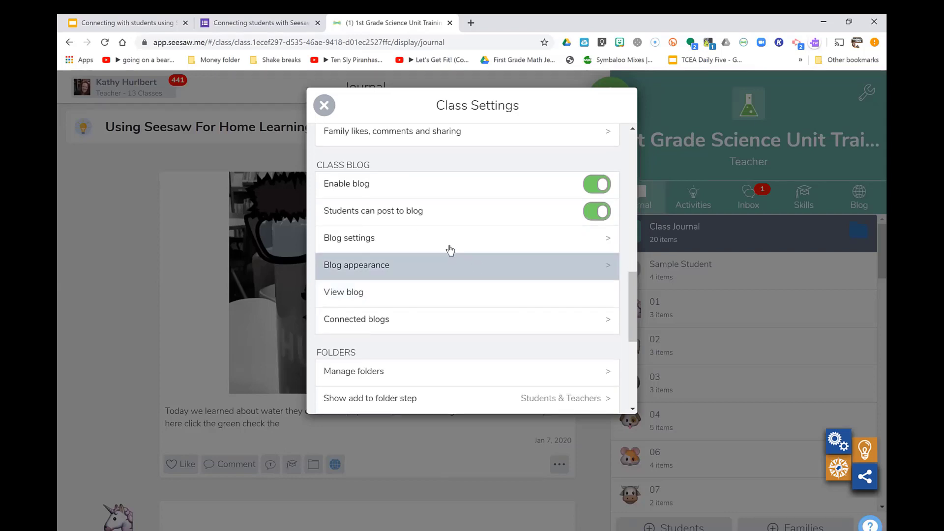
pyautogui.click(450, 239)
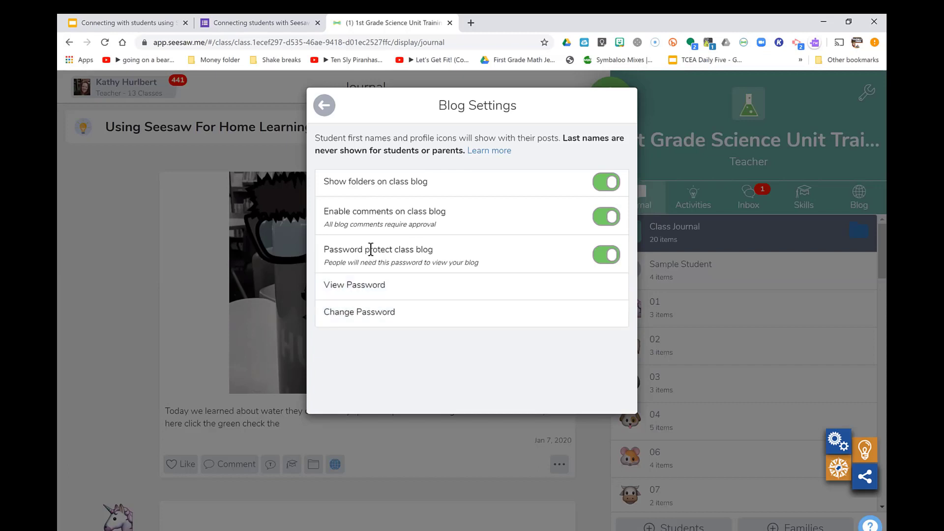
pyautogui.click(325, 110)
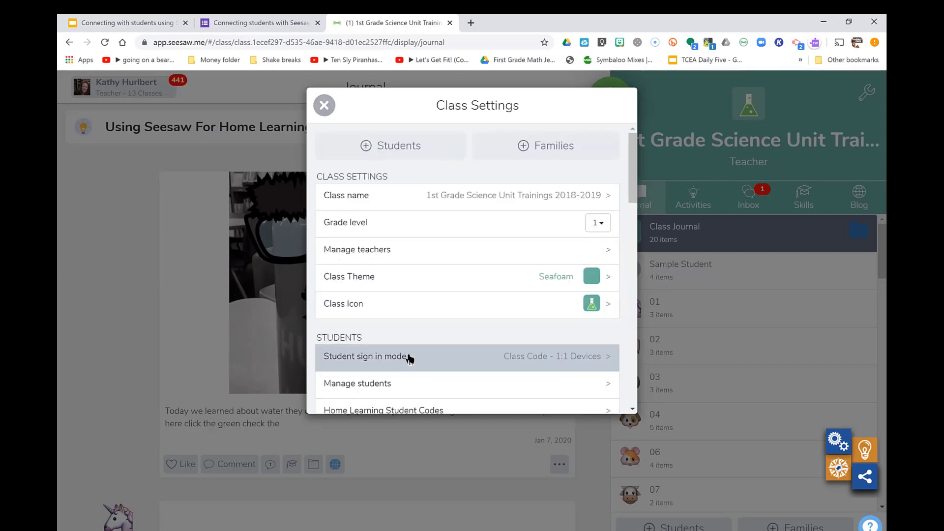
pyautogui.scroll(-10, 409, 359)
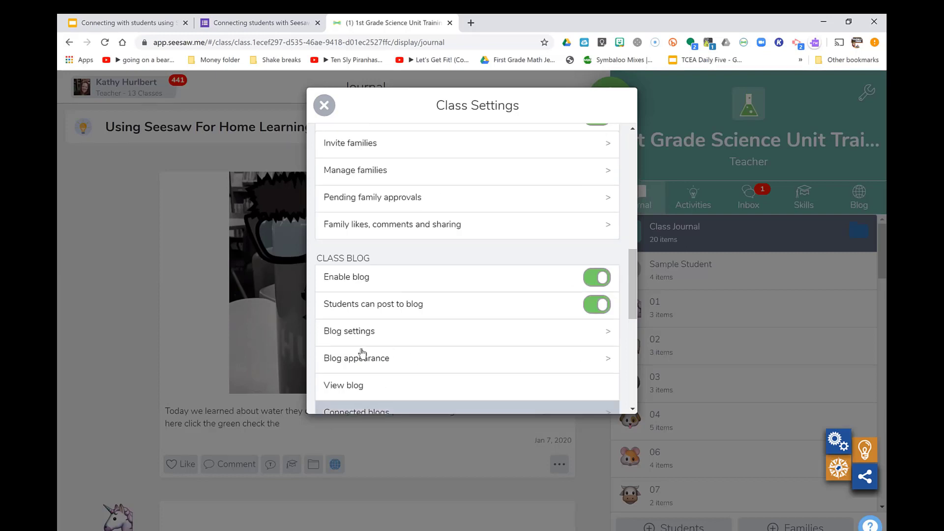
pyautogui.click(363, 385)
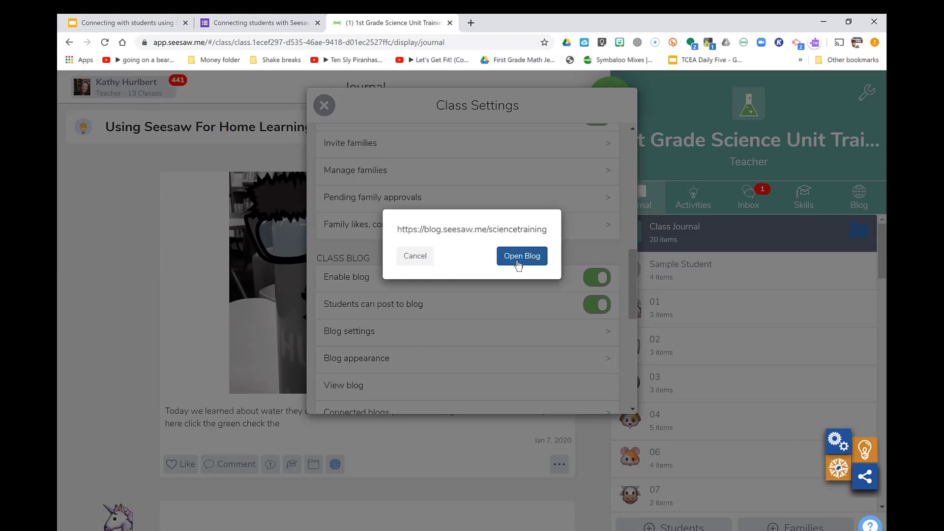
# Open the class blog in a new tab and unlock it with the blog password
pyautogui.click(519, 264)
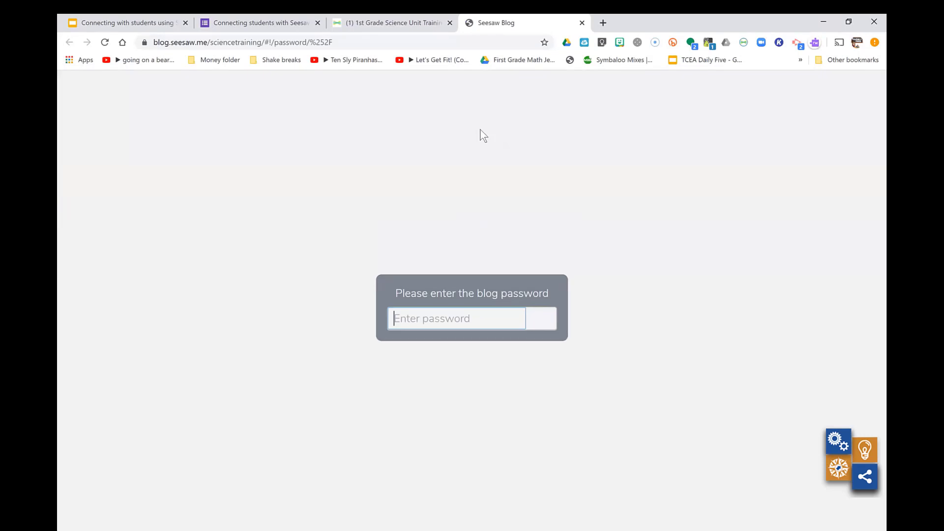
pyautogui.write('•••••')
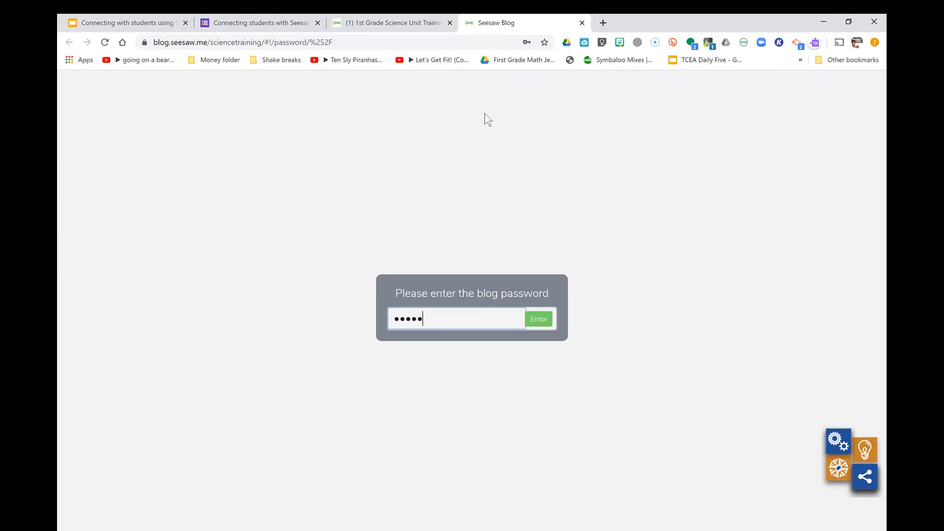
pyautogui.click(541, 322)
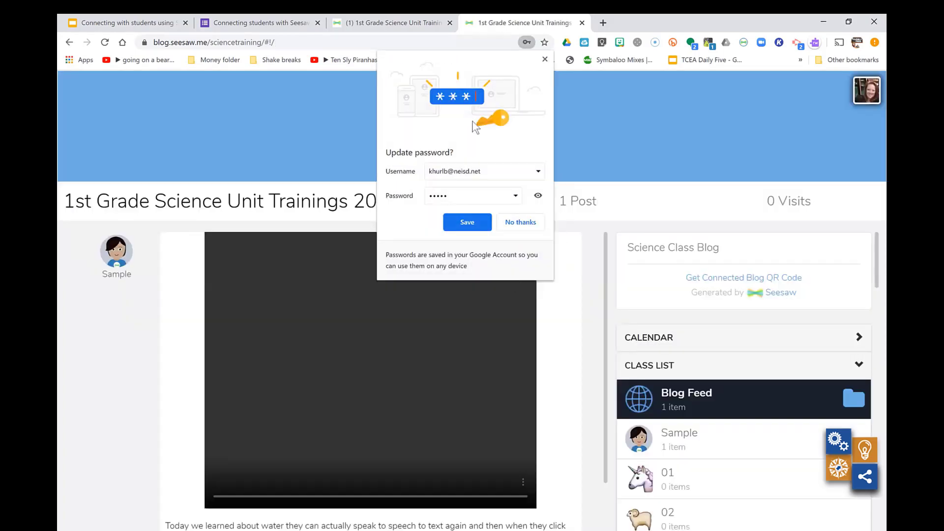
pyautogui.click(545, 60)
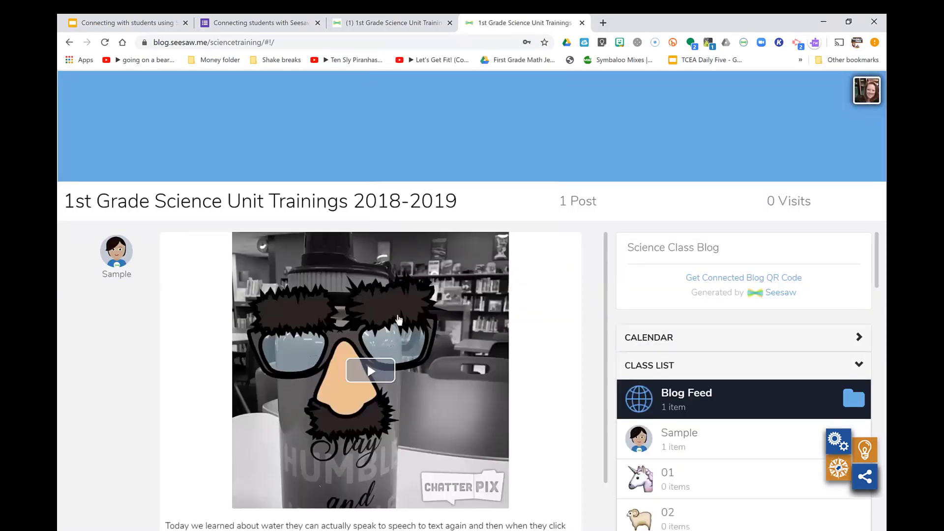
# Start a comment on the blog's ChatterPix post, then close the blog tab
pyautogui.scroll(-2, 398, 320)
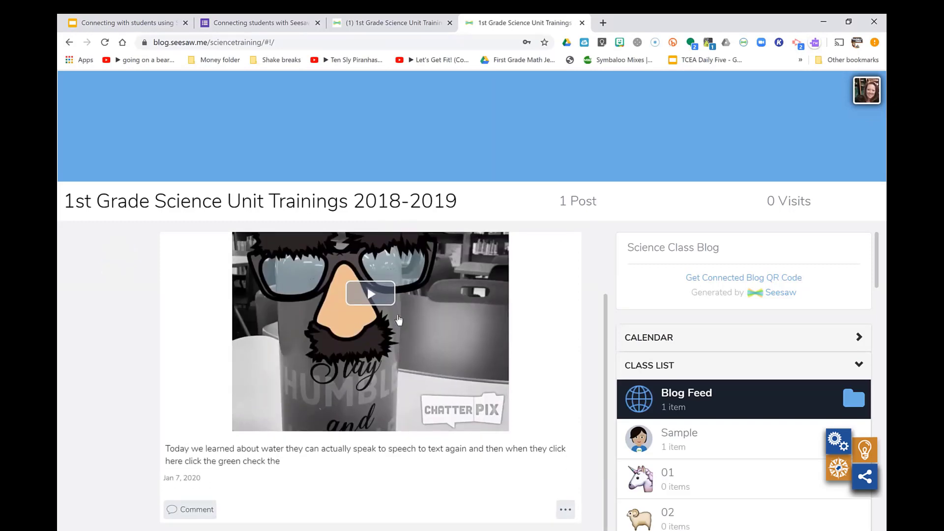
pyautogui.click(187, 498)
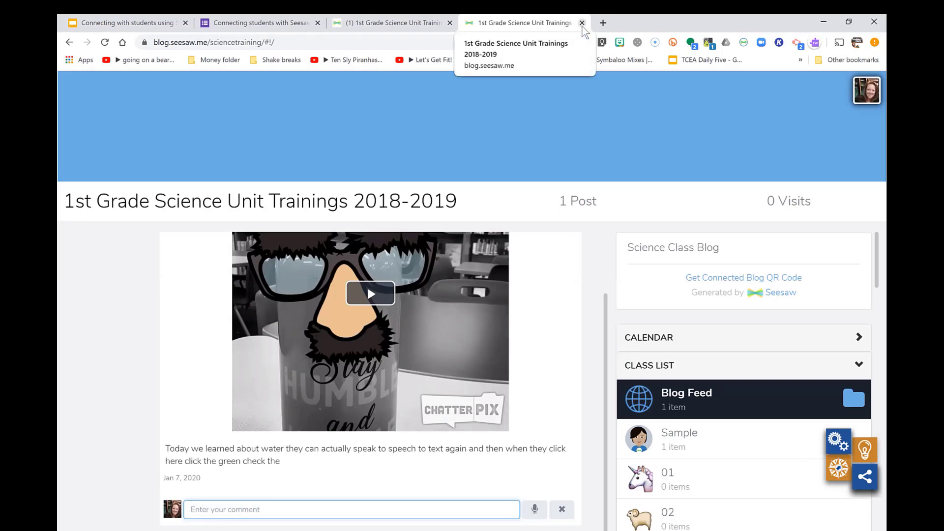
pyautogui.click(582, 23)
# Close the blog prompt and Class Settings, view slide 7 on class blog settings, then return to Seesaw
pyautogui.click(382, 257)
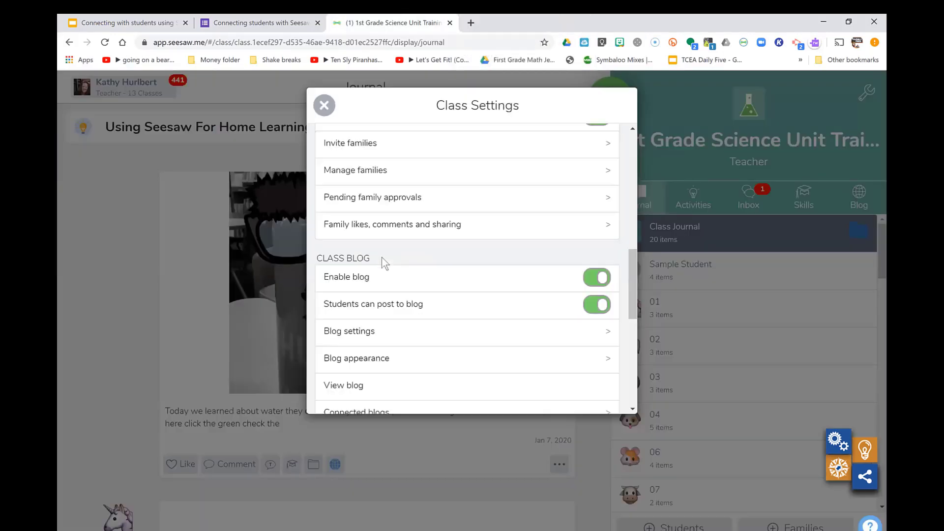
pyautogui.click(324, 105)
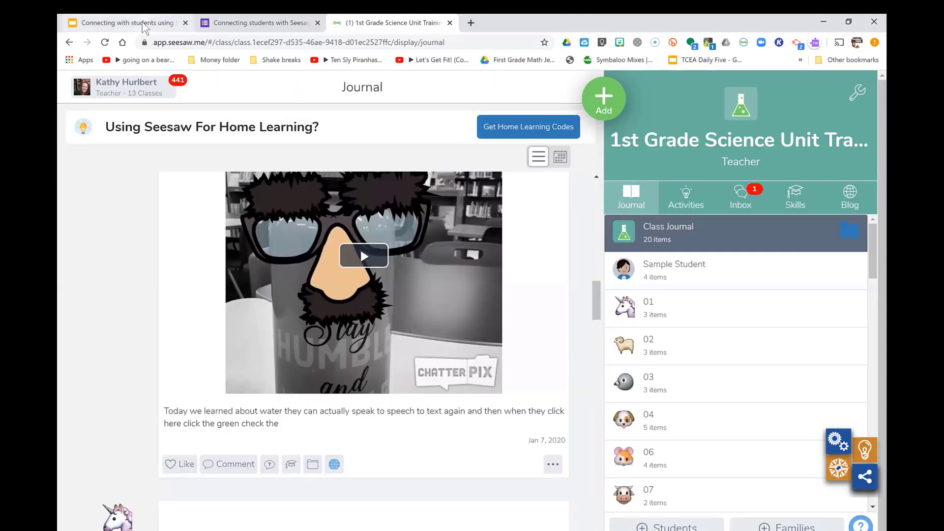
pyautogui.click(129, 23)
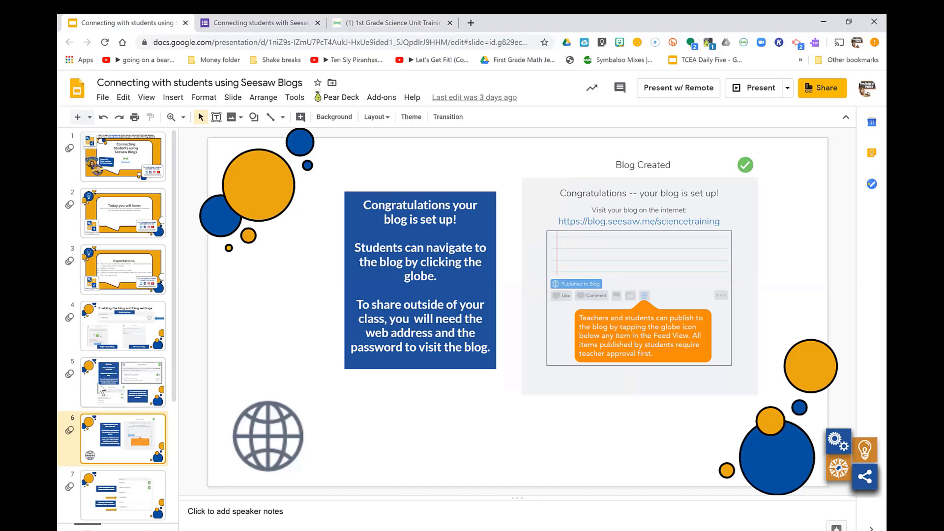
pyautogui.click(128, 494)
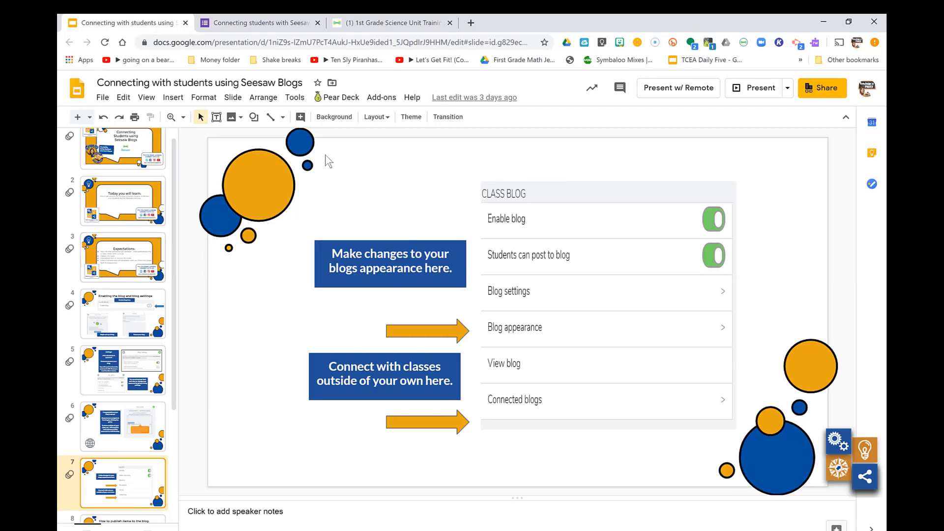
pyautogui.click(431, 21)
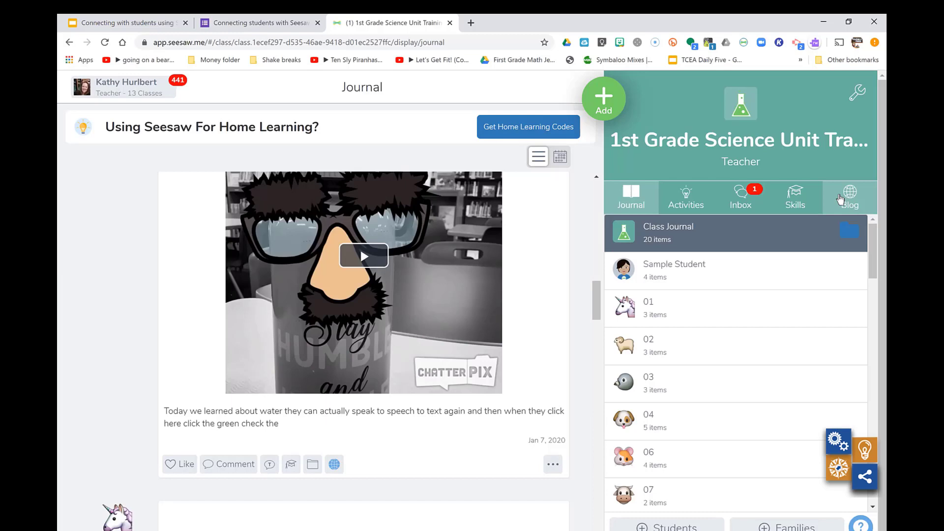
# Switch the class view from Journal to Blog, then open Class Settings with the wrench icon
pyautogui.press('Down')
pyautogui.press('Down')
pyautogui.press('Down')
pyautogui.press('Down')
pyautogui.press('Down')
pyautogui.press('Down')
pyautogui.press('Down')
pyautogui.press('Down')
pyautogui.press('Down')
pyautogui.press('Down')
pyautogui.press('Down')
pyautogui.press('Down')
pyautogui.press('Down')
pyautogui.press('Down')
pyautogui.press('Down')
pyautogui.press('Down')
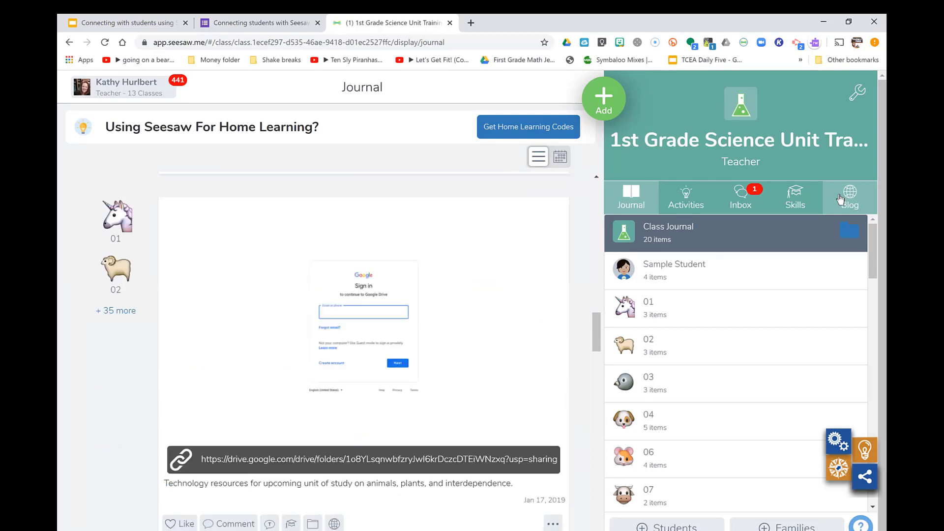
pyautogui.press('Down')
pyautogui.press('Down')
pyautogui.press('Down')
pyautogui.press('Down')
pyautogui.press('Down')
pyautogui.press('Down')
pyautogui.press('Down')
pyautogui.press('Down')
pyautogui.press('Down')
pyautogui.press('Down')
pyautogui.press('Down')
pyautogui.press('Down')
pyautogui.press('Down')
pyautogui.press('Down')
pyautogui.press('Down')
pyautogui.press('Down')
pyautogui.press('Down')
pyautogui.press('Down')
pyautogui.press('Down')
pyautogui.press('Down')
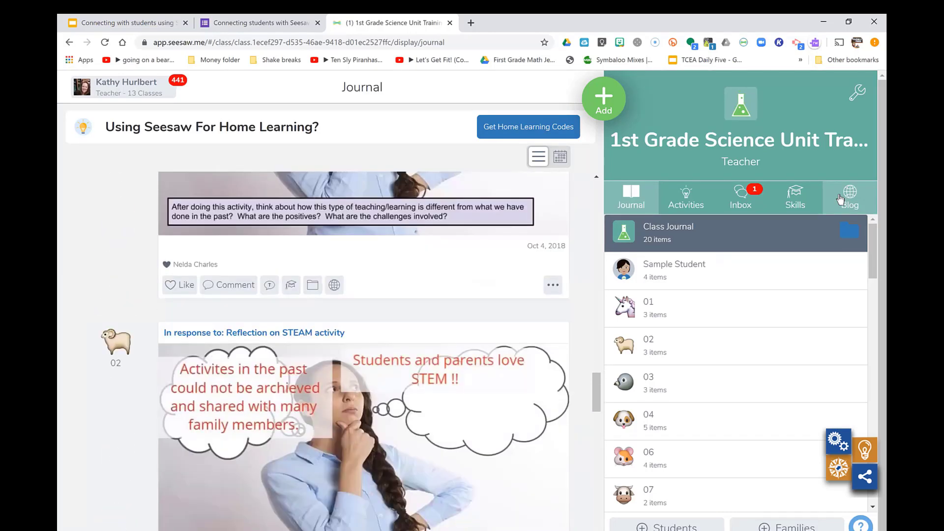
pyautogui.press('Up')
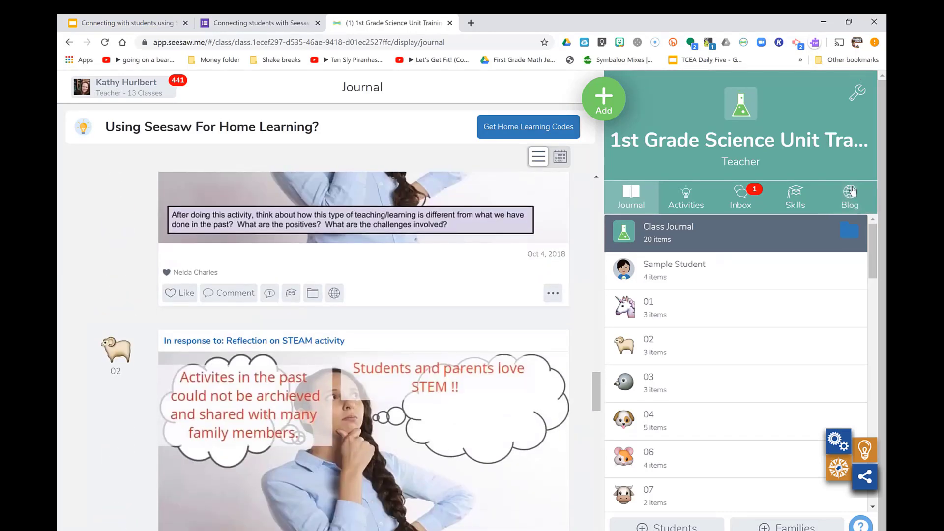
pyautogui.click(855, 206)
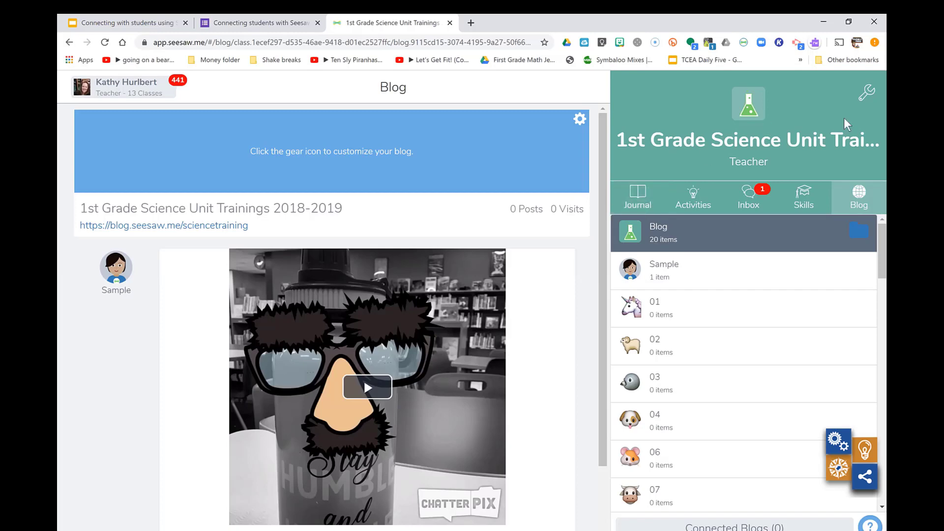
pyautogui.click(867, 92)
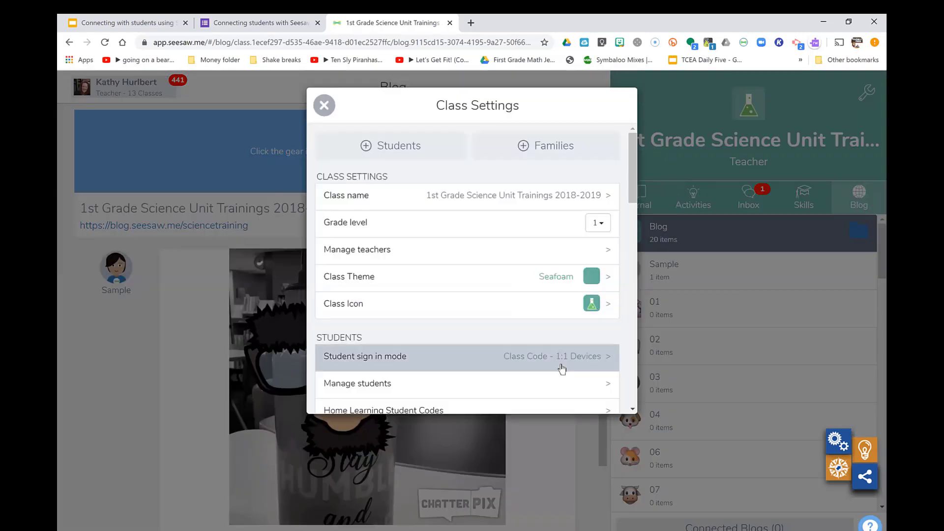
# Scroll to the Class Blog section and open Connected blogs, which shows no connected blogs
pyautogui.scroll(-8, 563, 369)
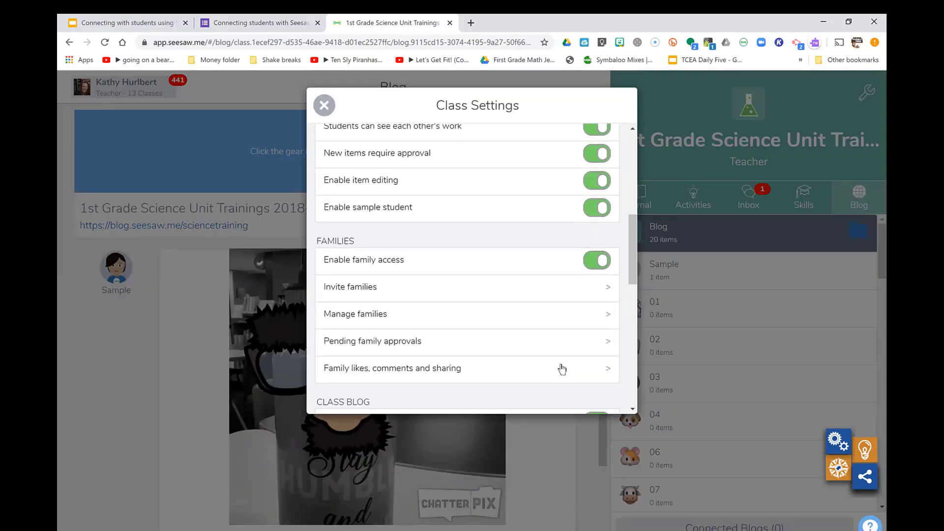
pyautogui.scroll(-4, 563, 369)
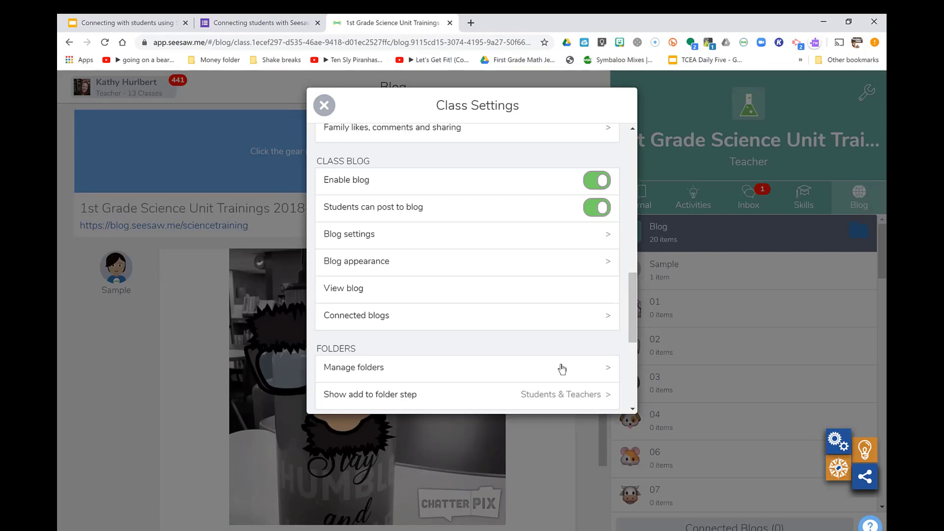
pyautogui.click(512, 316)
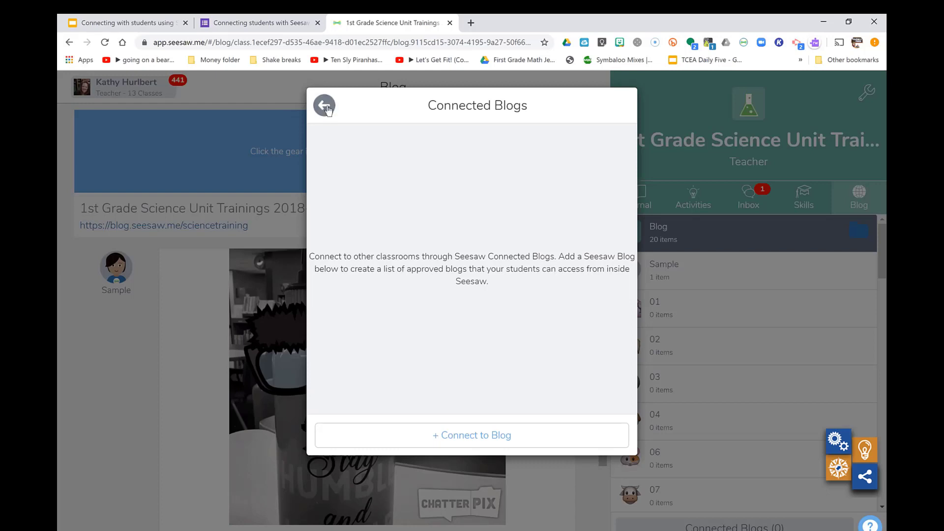
# Glance at Seesaw's Connect to Blog form, close Class Settings, and return to the Seesaw Blogs slides
pyautogui.click(483, 443)
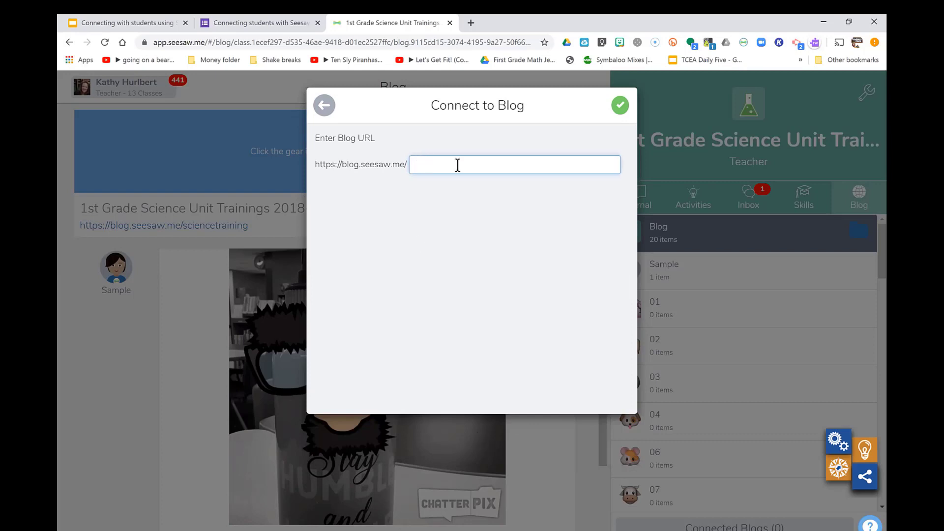
pyautogui.click(325, 106)
pyautogui.click(326, 106)
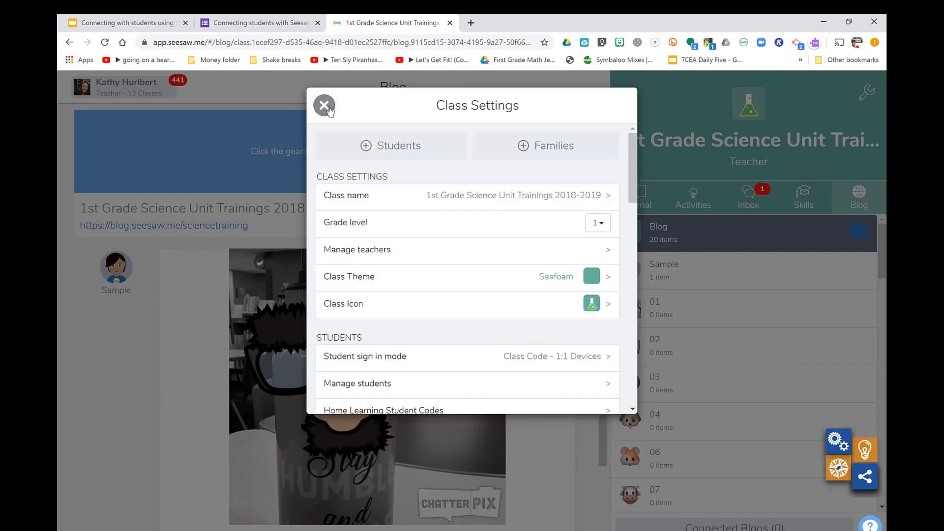
pyautogui.click(324, 106)
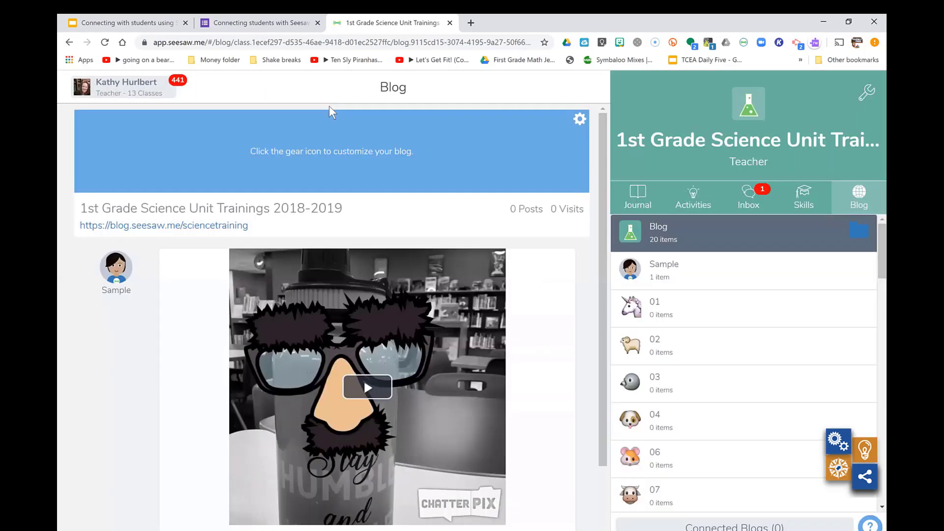
pyautogui.click(149, 25)
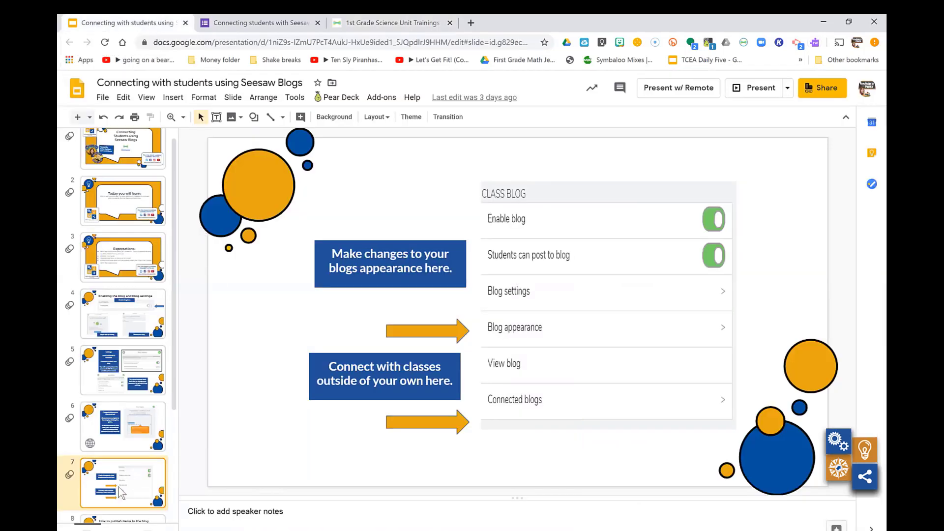
# Advance past the publishing slide to slide 9 about the Connected Blogs List
pyautogui.press('Down')
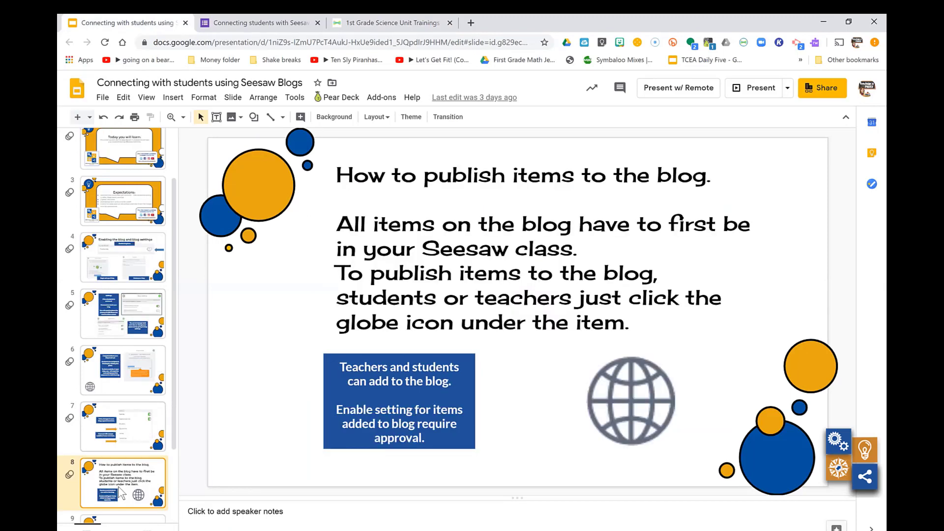
pyautogui.press('Down')
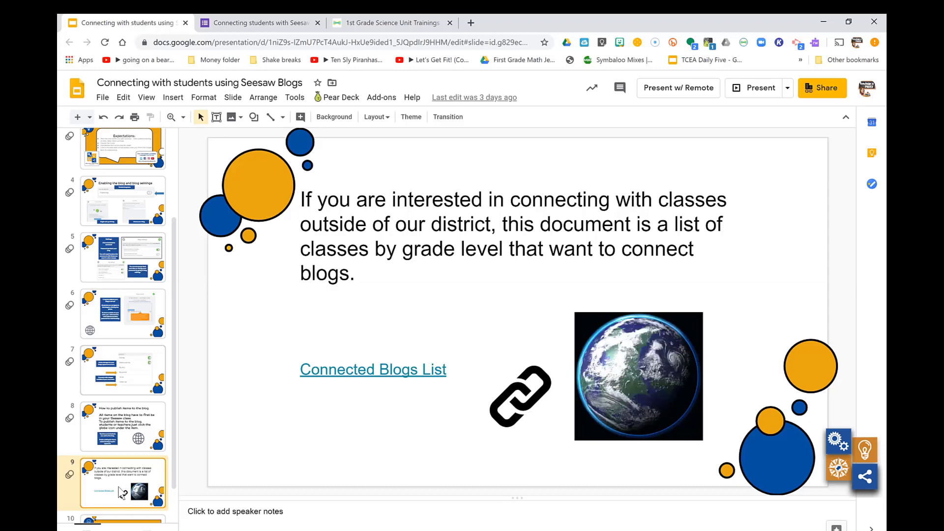
# Revisit Seesaw's empty Connected Blogs page in class settings, then go back to slide 9
pyautogui.click(361, 24)
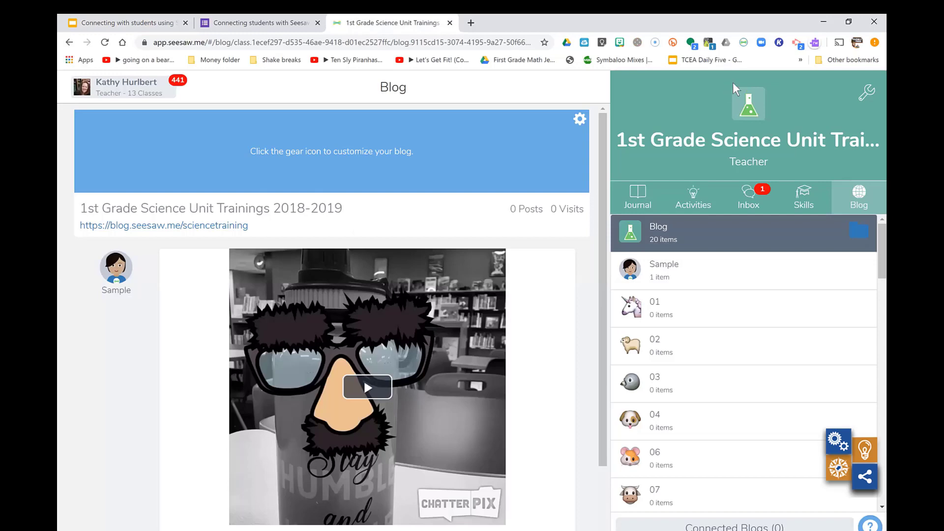
pyautogui.click(864, 93)
pyautogui.scroll(-10, 579, 335)
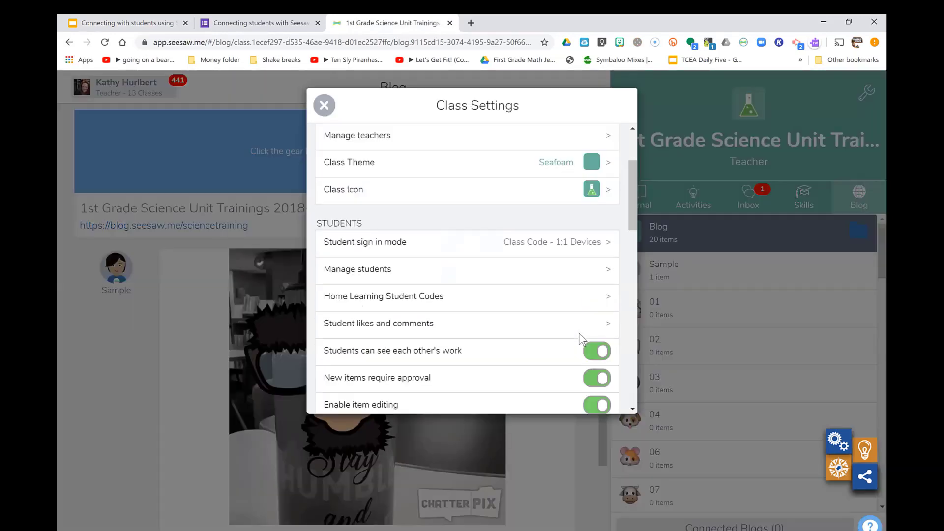
pyautogui.scroll(-2, 580, 333)
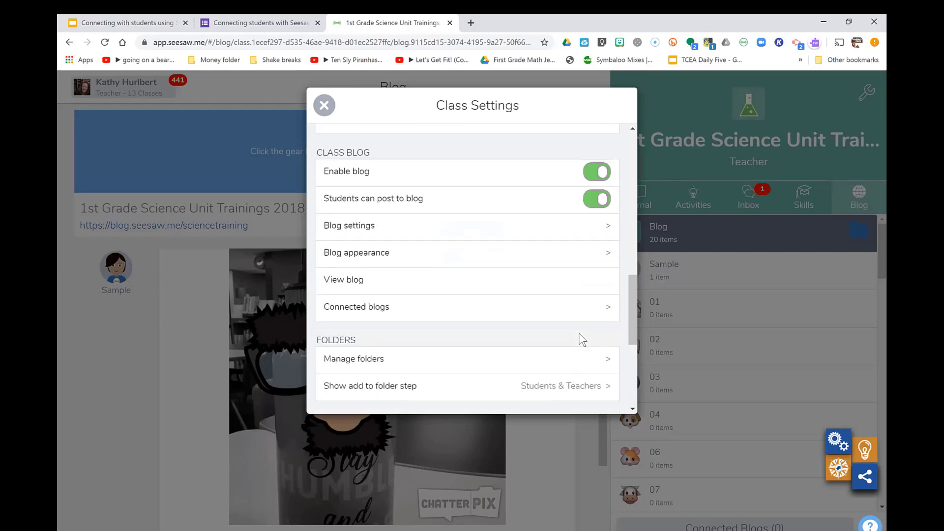
pyautogui.click(470, 320)
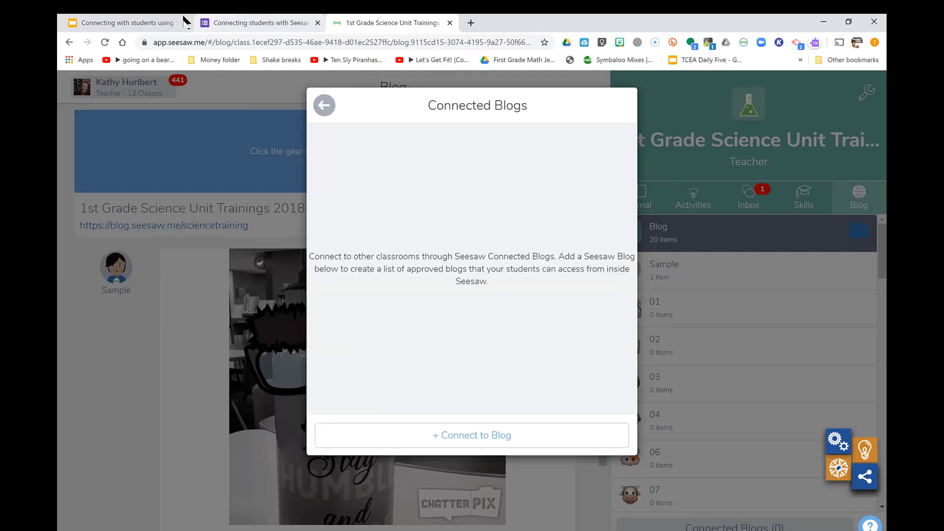
pyautogui.click(167, 24)
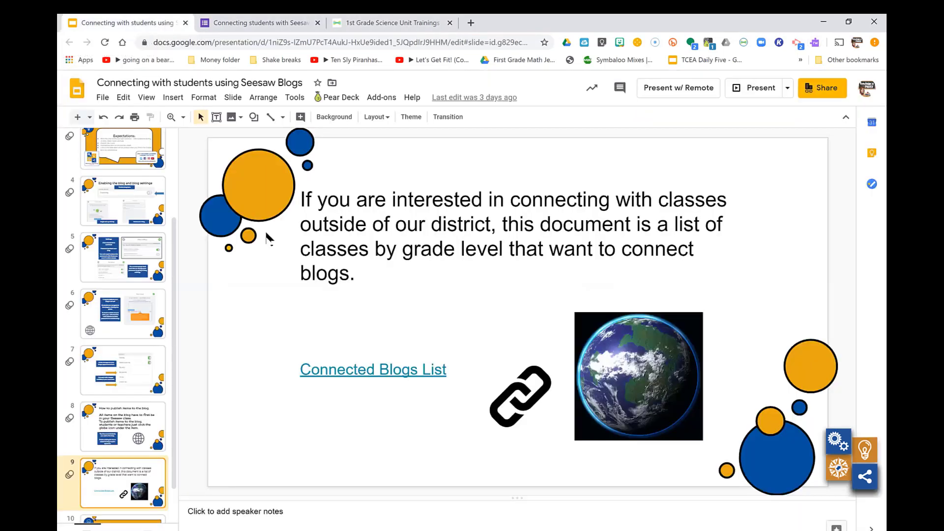
# Open 'Seesaw Connected Blogs by Grade Level 19-20' from the slide link and view its grade-level links
pyautogui.click(339, 368)
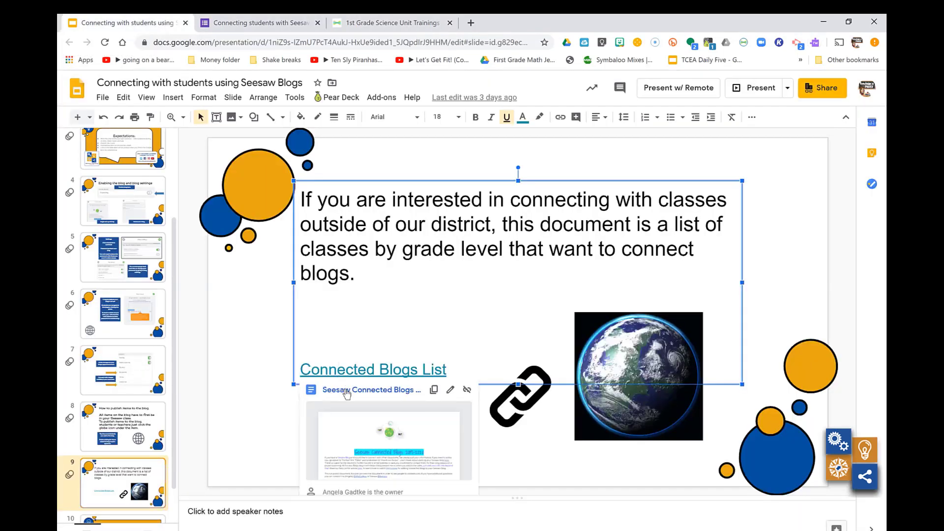
pyautogui.click(349, 392)
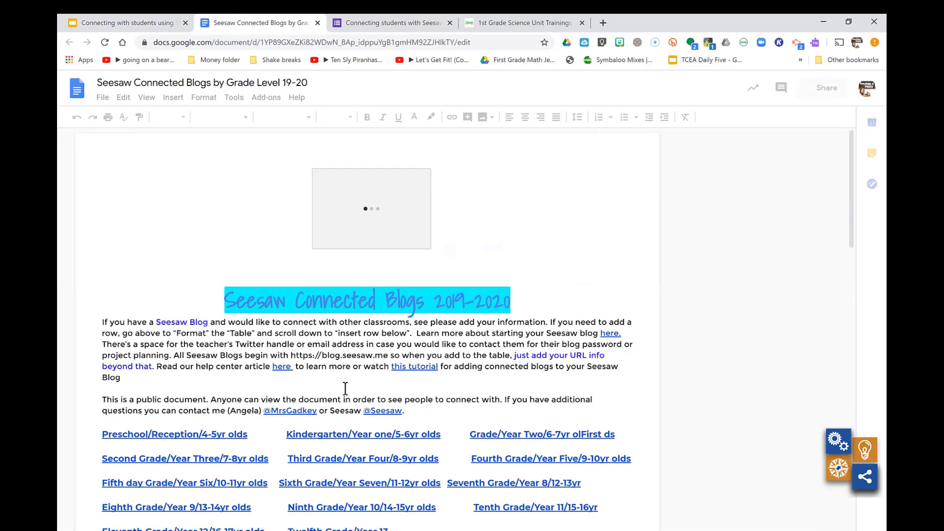
pyautogui.scroll(-2, 346, 389)
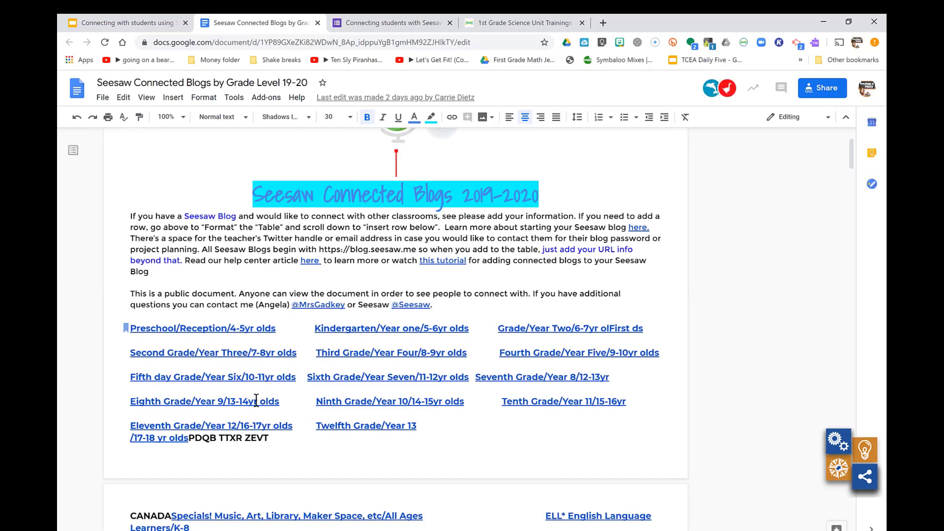
pyautogui.scroll(-3, 256, 401)
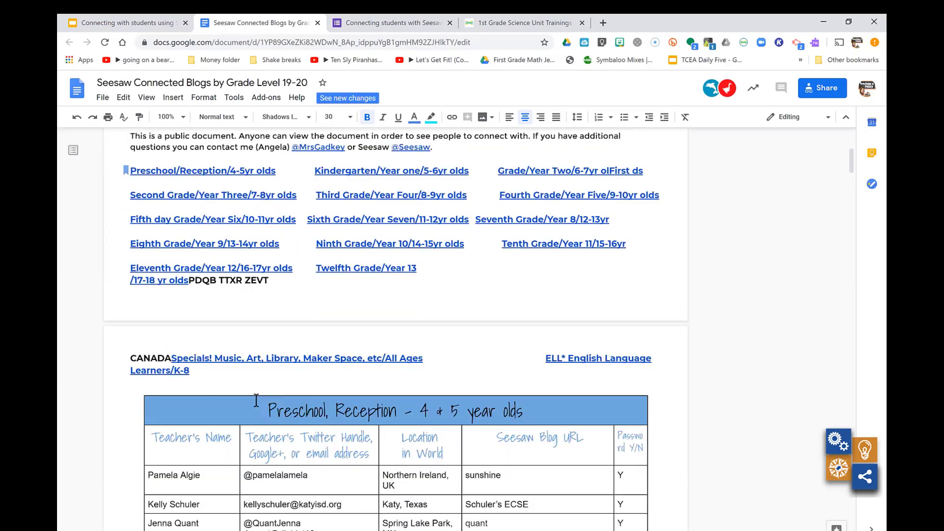
pyautogui.scroll(1, 256, 401)
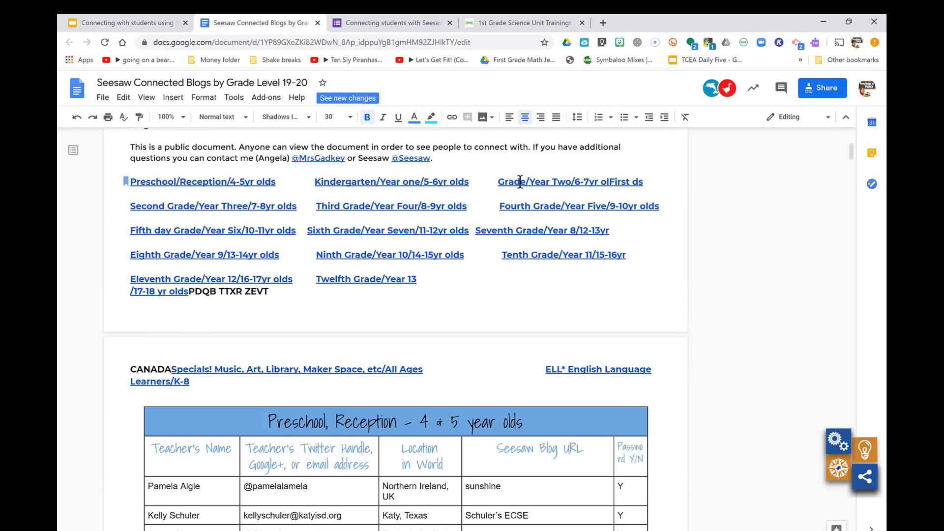
# Follow the Grade/Year Two bookmark to the First Grade, Year Two table and browse it
pyautogui.click(520, 182)
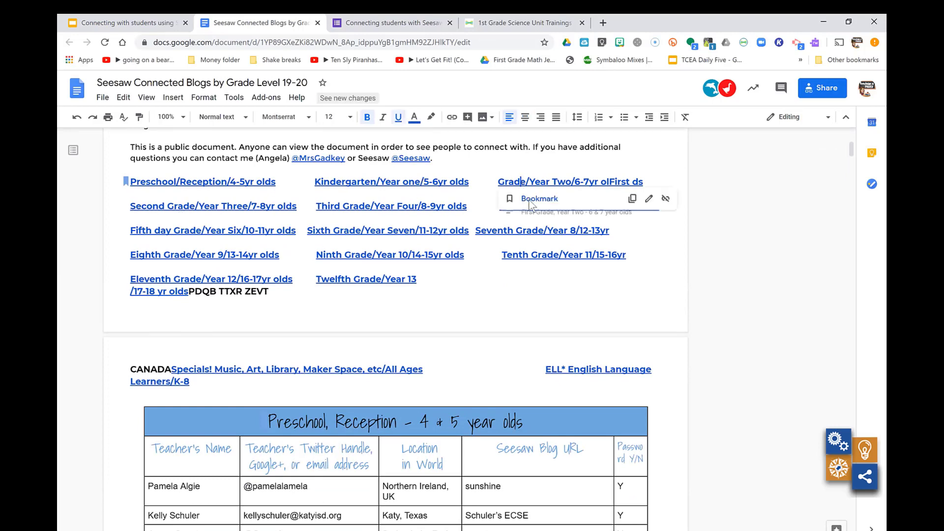
pyautogui.click(529, 201)
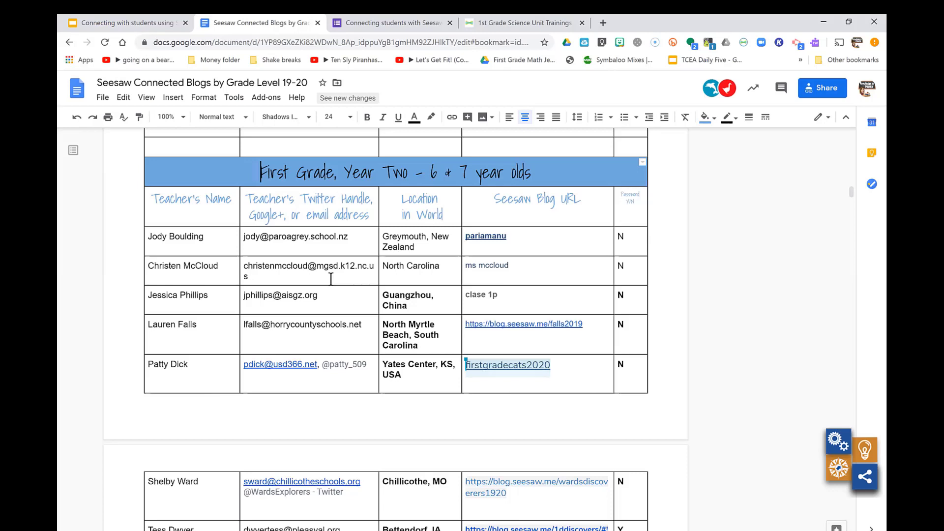
pyautogui.scroll(-2, 331, 279)
pyautogui.scroll(-5, 331, 279)
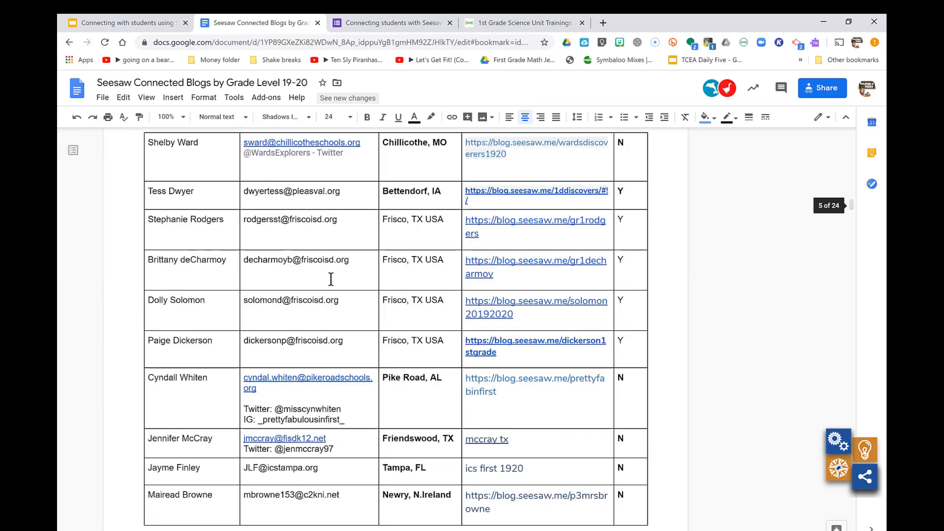
pyautogui.scroll(-2, 331, 279)
pyautogui.scroll(-4, 331, 279)
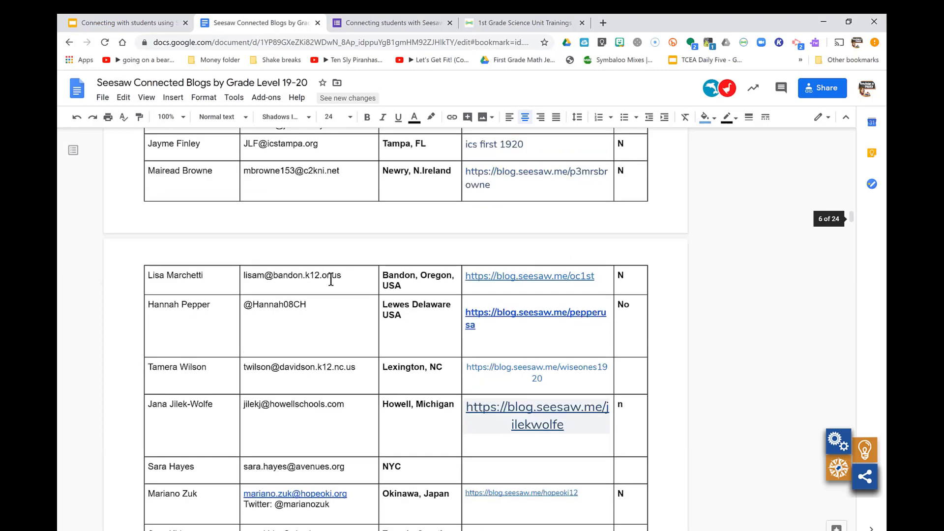
pyautogui.scroll(-3, 331, 278)
pyautogui.scroll(-1, 331, 279)
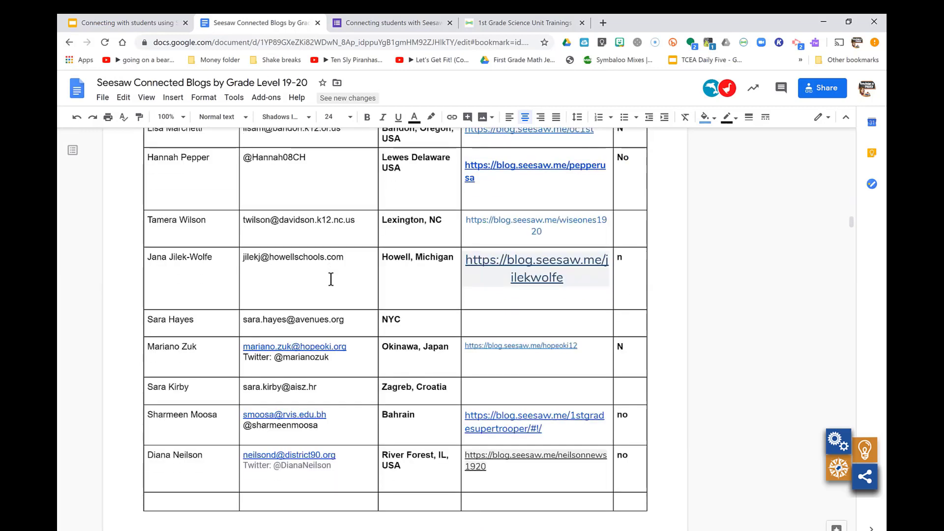
# Scroll back up the table and show the firstgradecats2020 blog link's details
pyautogui.scroll(1, 330, 279)
pyautogui.scroll(5, 331, 279)
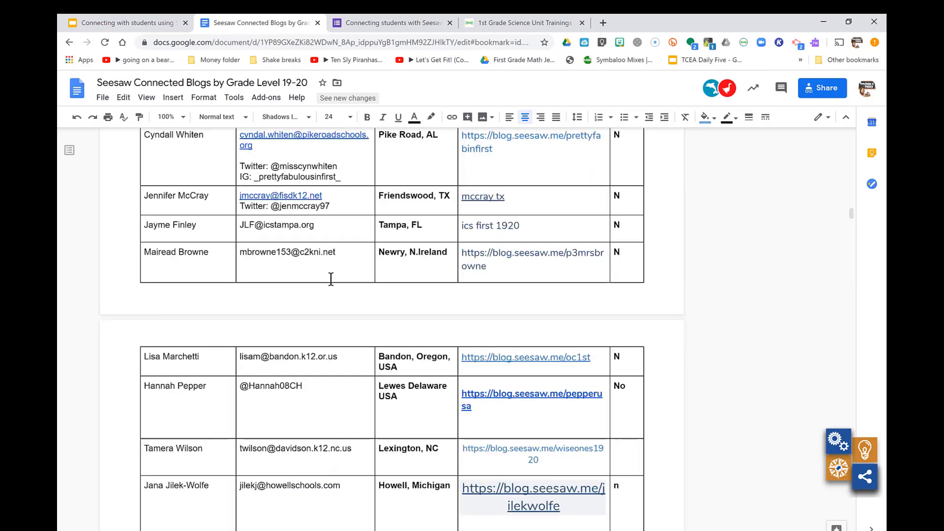
pyautogui.scroll(4, 331, 278)
pyautogui.scroll(3, 331, 278)
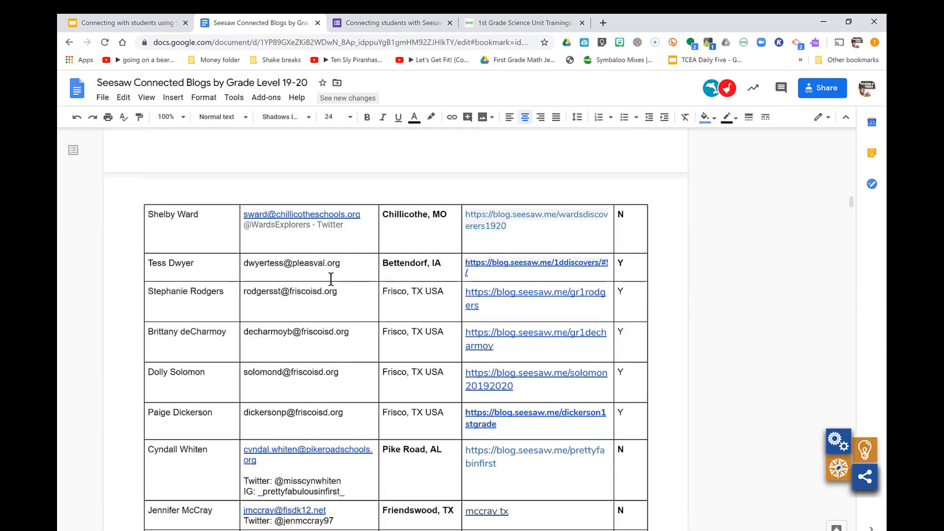
pyautogui.scroll(3, 331, 279)
pyautogui.scroll(3, 331, 279)
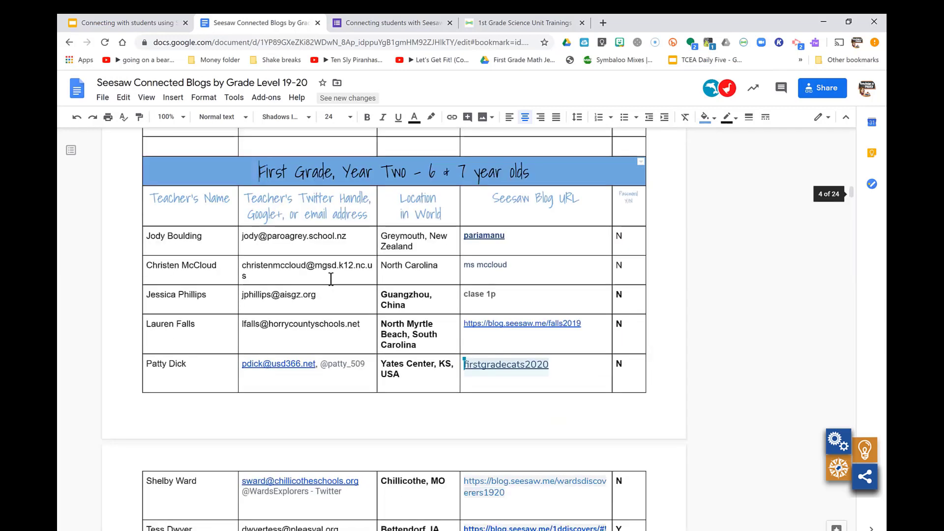
pyautogui.scroll(1, 262, 262)
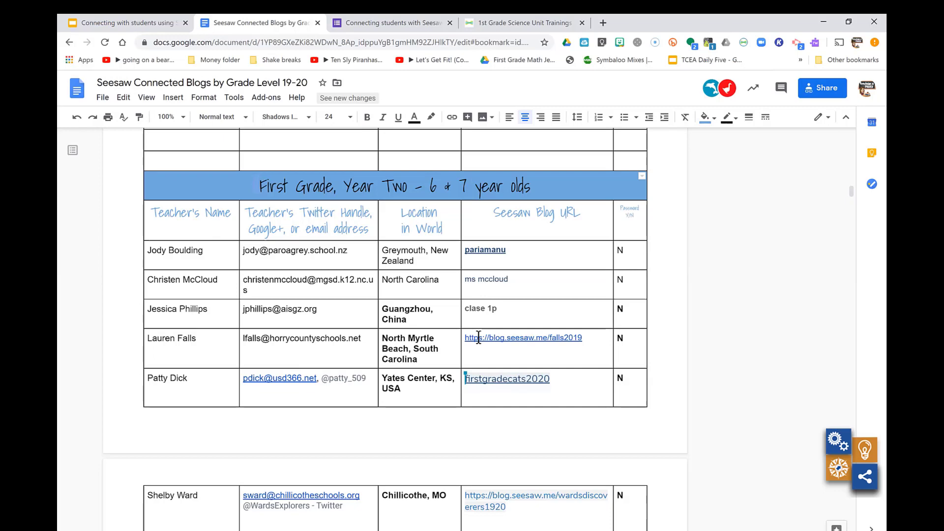
pyautogui.click(465, 380)
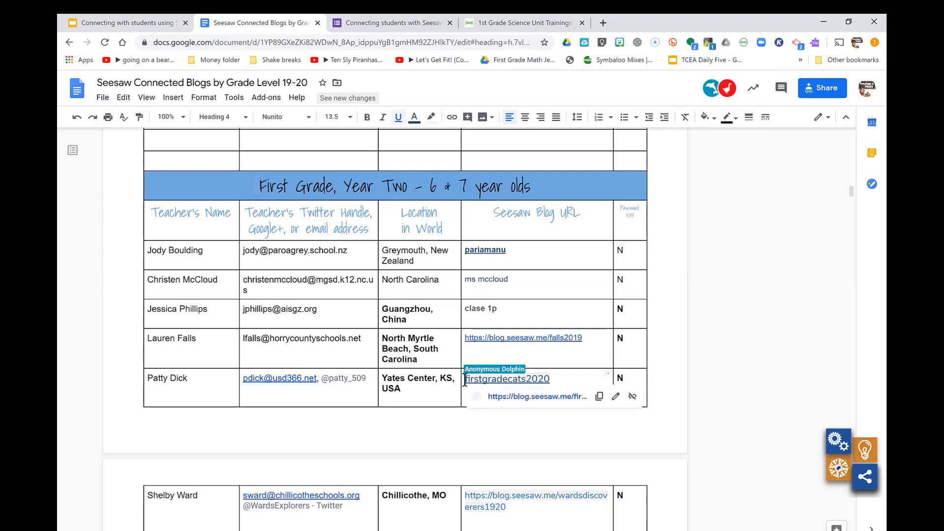
# Paste firstgradecats2020 into Seesaw's Connect to Blog form, look it up, and preview First Grade 2019-2020
pyautogui.doubleClick(552, 379)
pyautogui.hotkey('ctrl', 'c')
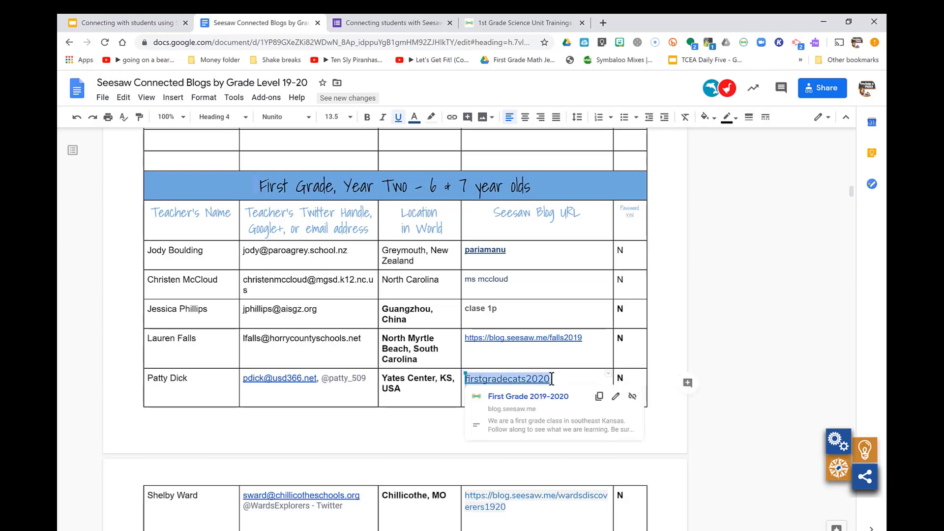
pyautogui.click(502, 24)
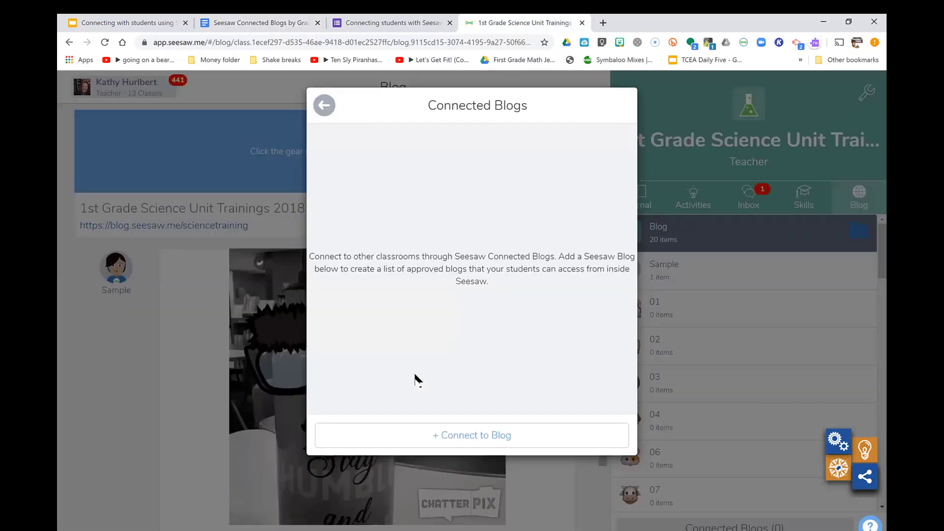
pyautogui.click(448, 441)
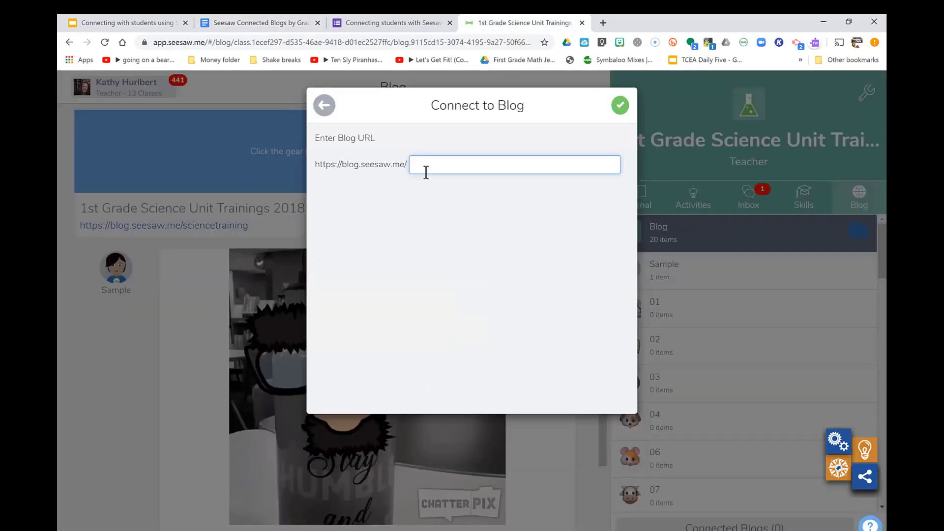
pyautogui.hotkey('ctrl', 'v')
pyautogui.click(618, 108)
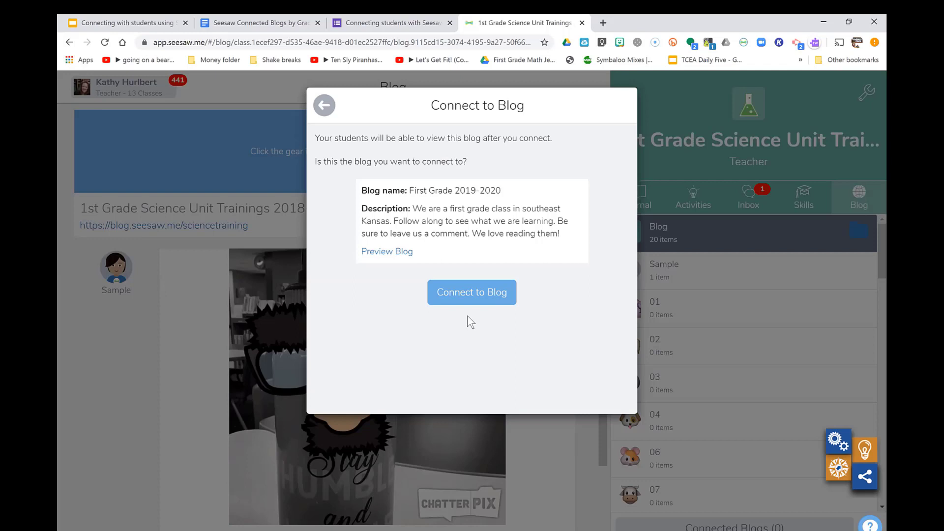
pyautogui.click(386, 252)
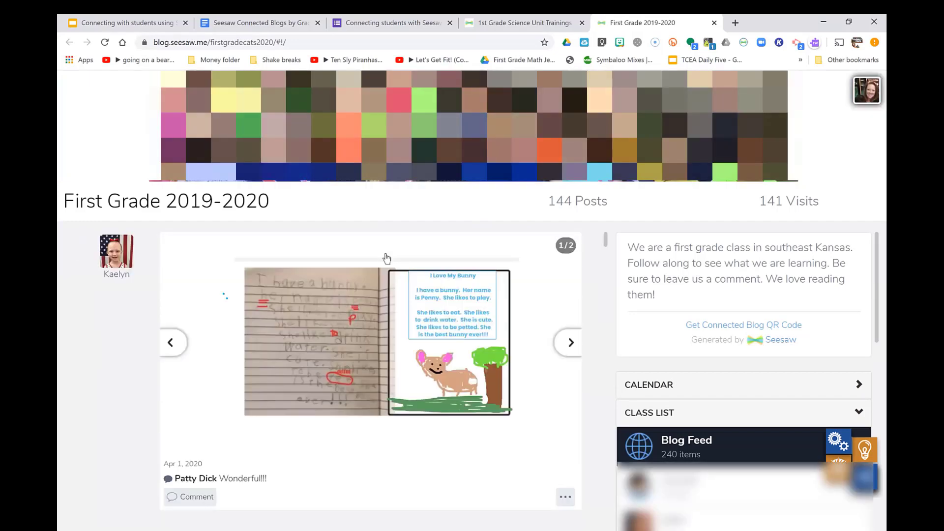
# After browsing the preview, connect the class to First Grade 2019-2020 and confirm
pyautogui.scroll(-4, 386, 258)
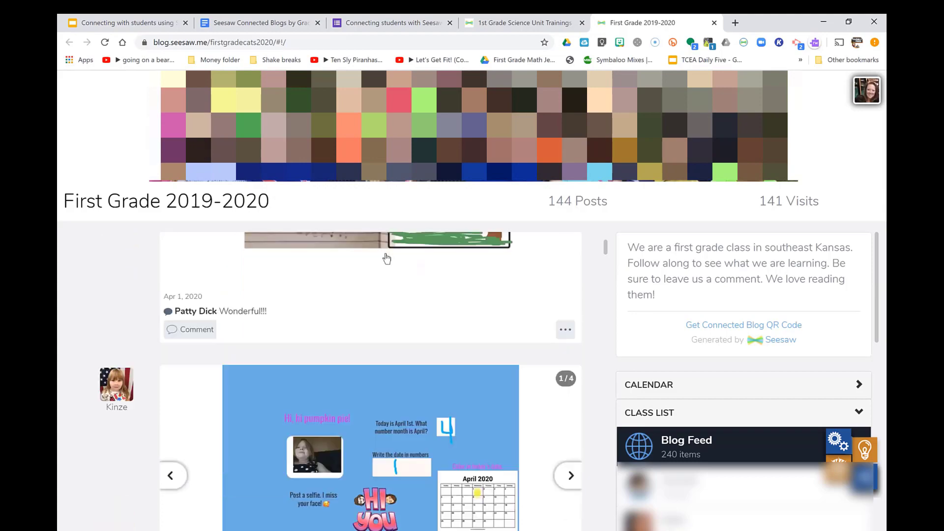
pyautogui.scroll(-15, 387, 258)
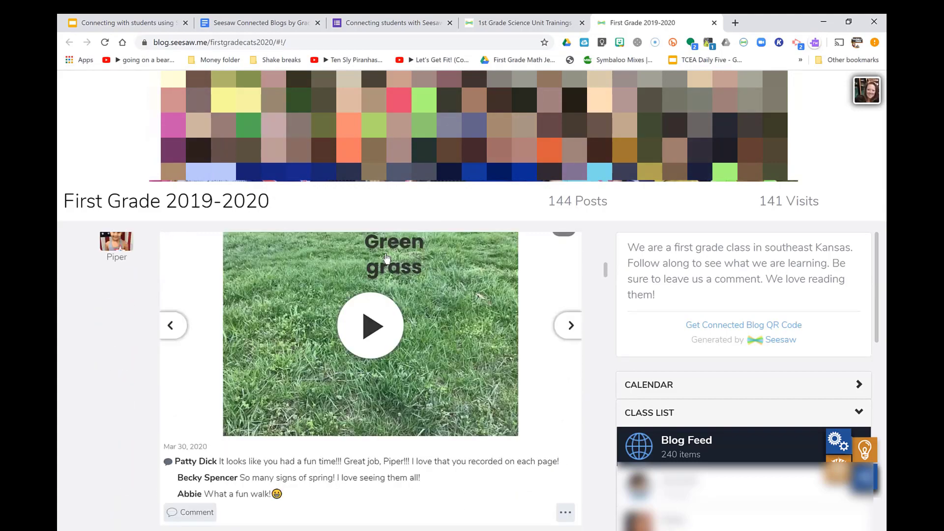
pyautogui.scroll(-15, 387, 258)
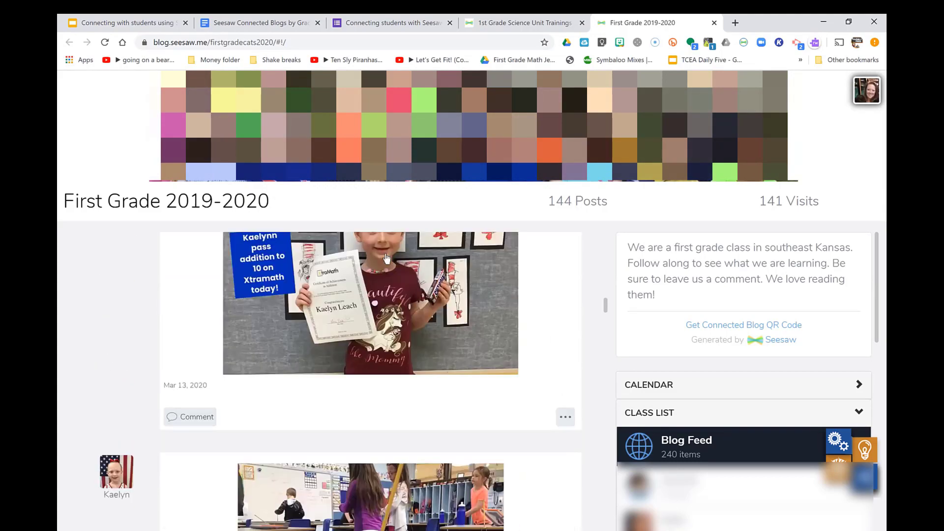
pyautogui.scroll(-1, 387, 258)
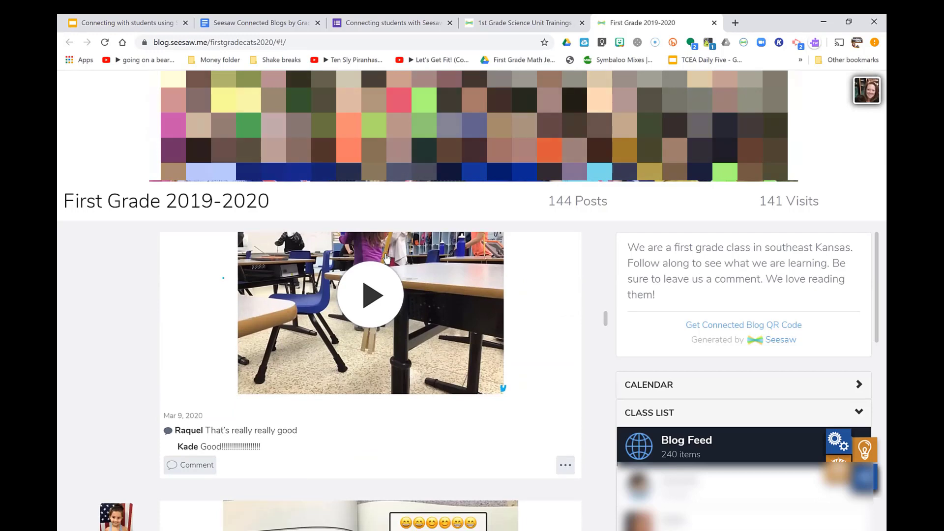
pyautogui.click(714, 23)
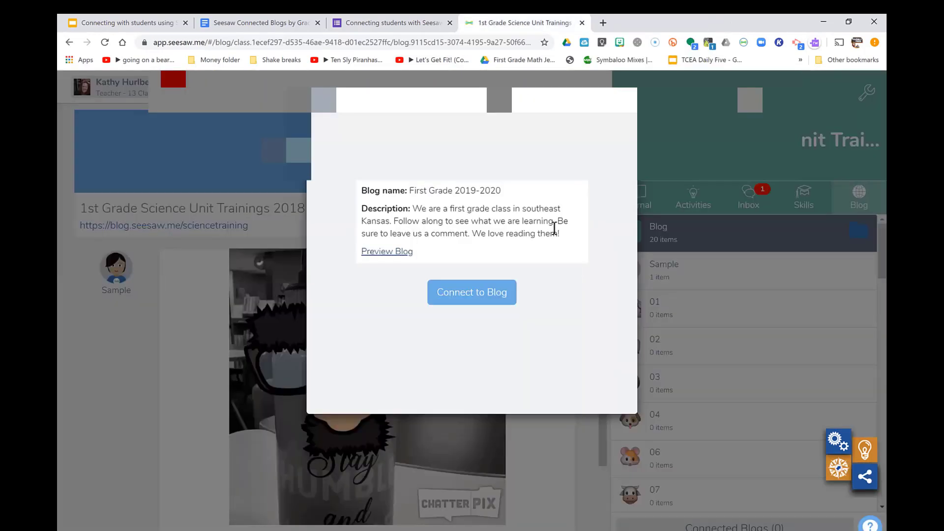
pyautogui.click(479, 295)
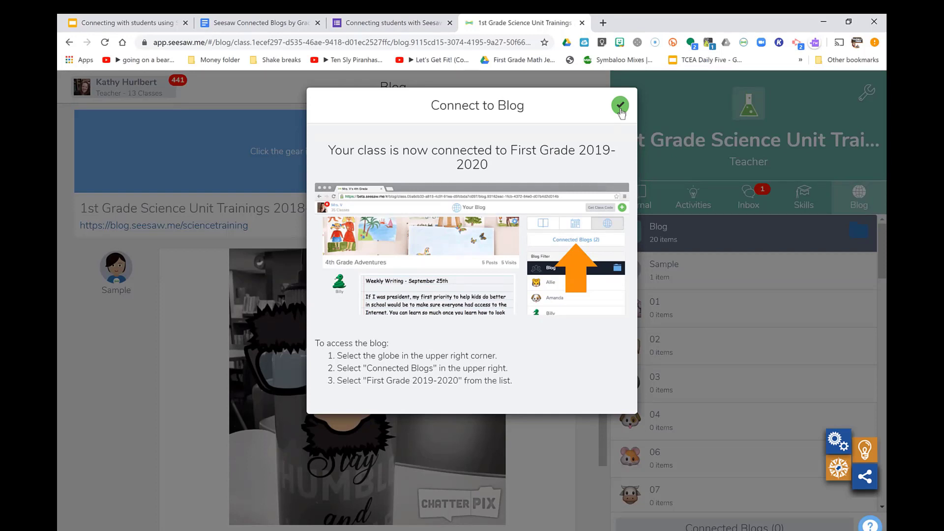
pyautogui.click(620, 106)
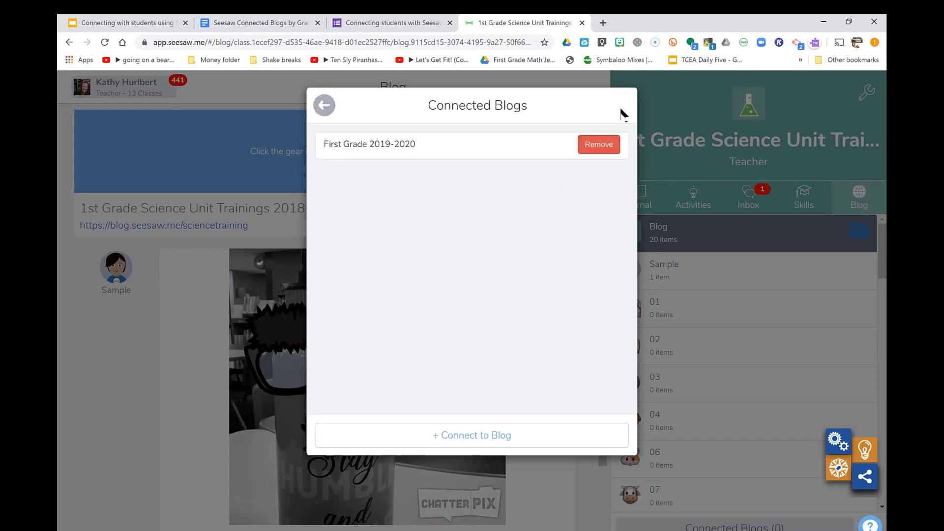
# Select the clase 1p blog entry in the Connected Blogs document
pyautogui.click(248, 22)
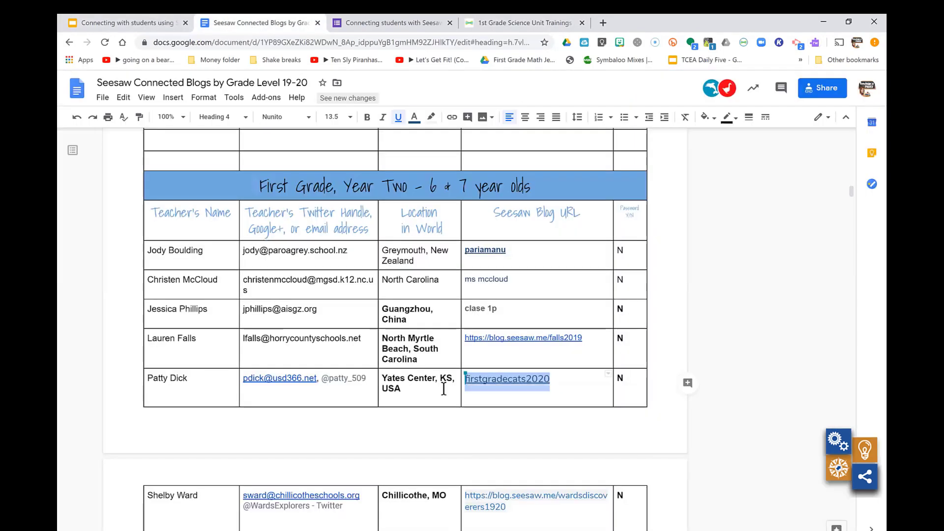
pyautogui.scroll(-2, 455, 413)
pyautogui.scroll(-2, 455, 413)
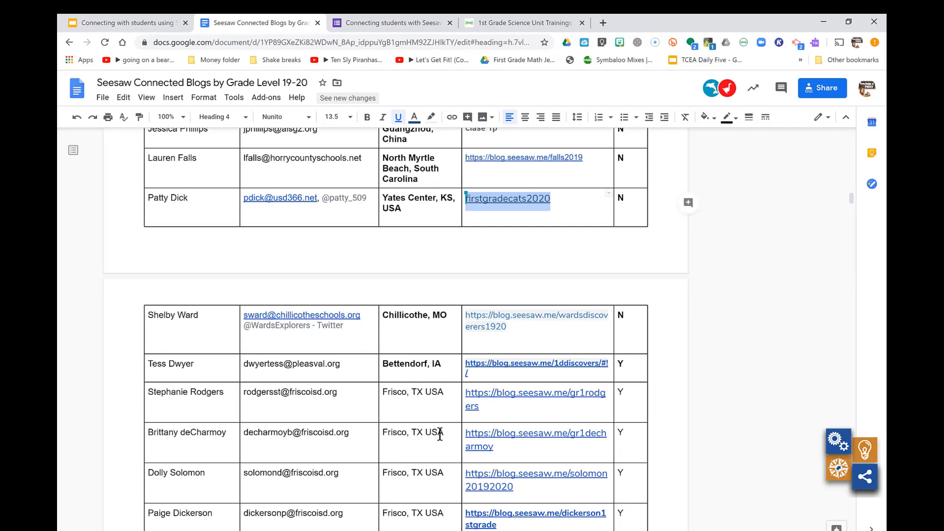
pyautogui.scroll(2, 440, 435)
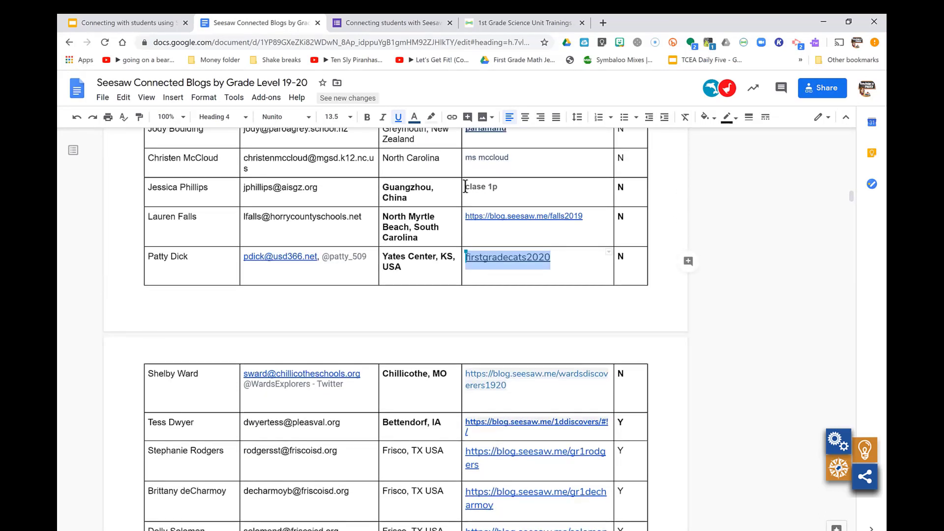
pyautogui.moveTo(466, 188); pyautogui.dragTo(496, 184)
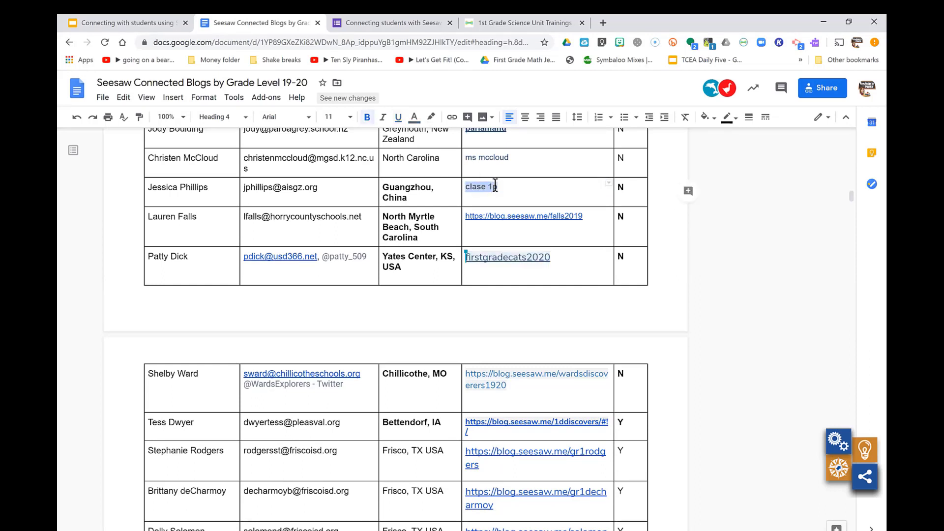
# Try connecting to 'clase 1p', then 'clase1p'; both return Blog Not Found
pyautogui.click(551, 22)
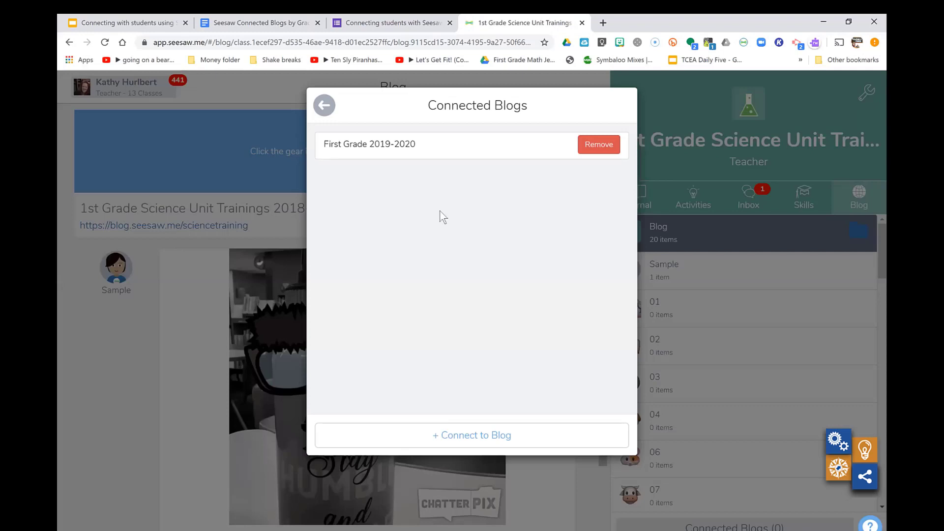
pyautogui.click(476, 436)
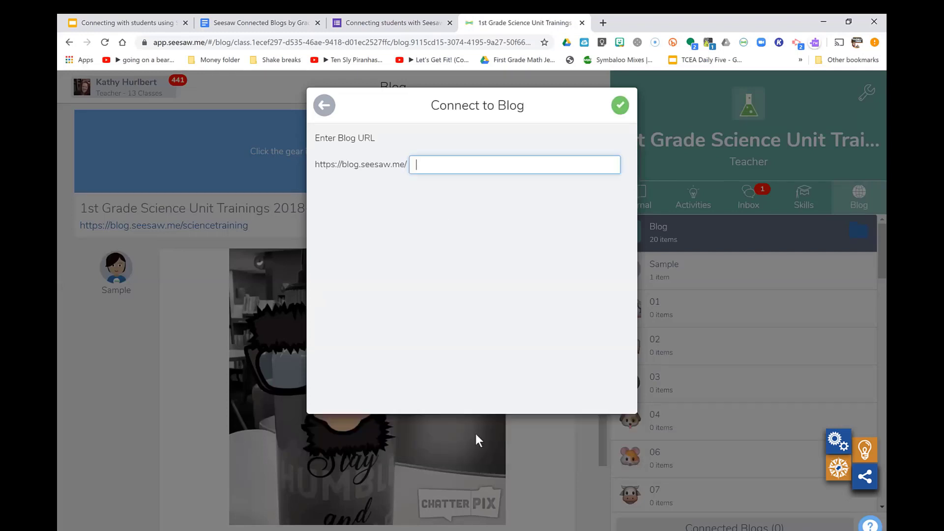
pyautogui.write('clase 1p')
pyautogui.click(621, 105)
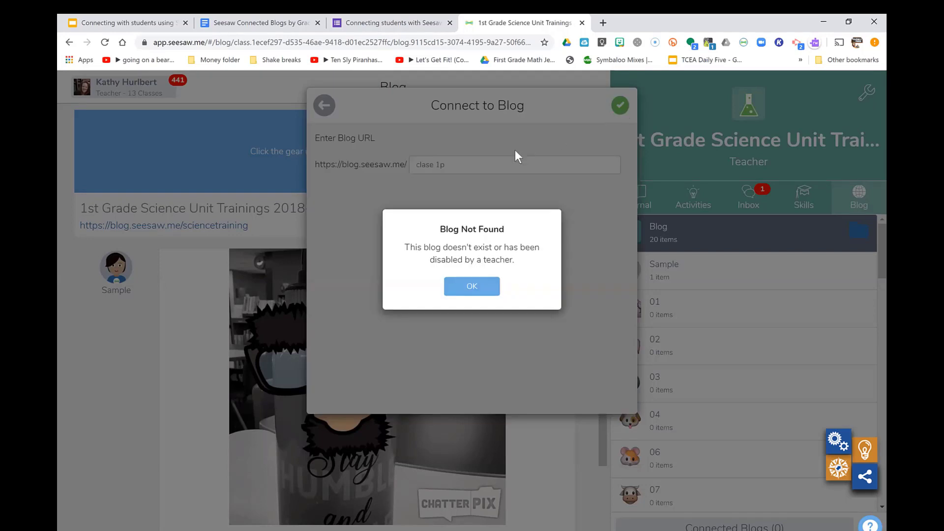
pyautogui.click(473, 289)
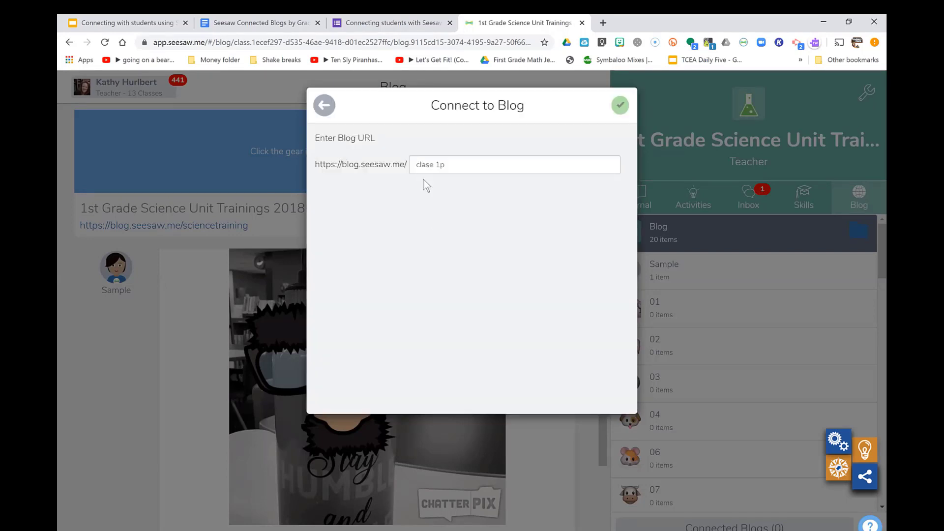
pyautogui.click(434, 164)
pyautogui.press('BackSpace')
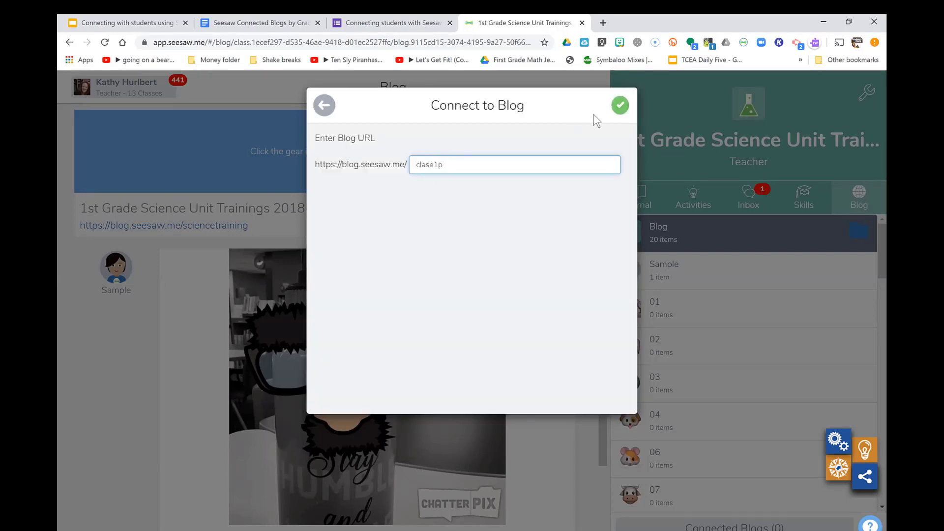
pyautogui.click(620, 105)
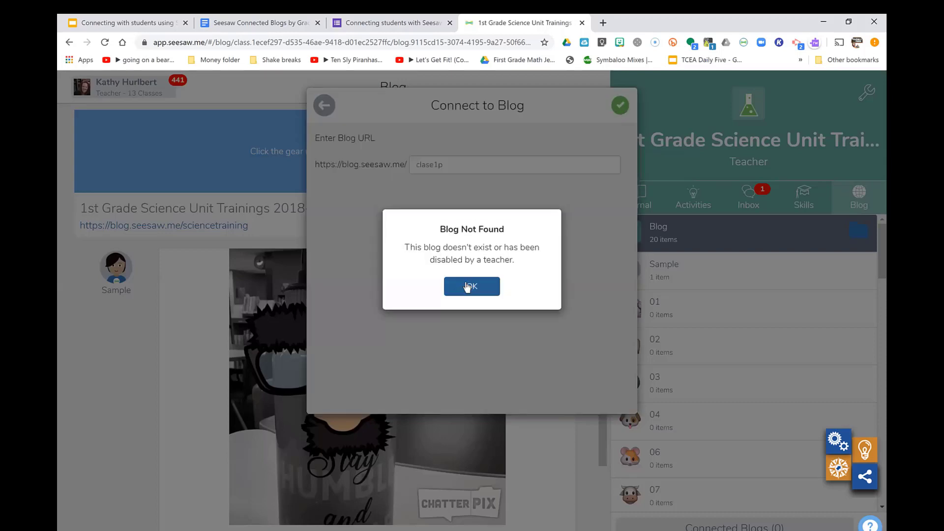
pyautogui.click(468, 287)
pyautogui.click(248, 23)
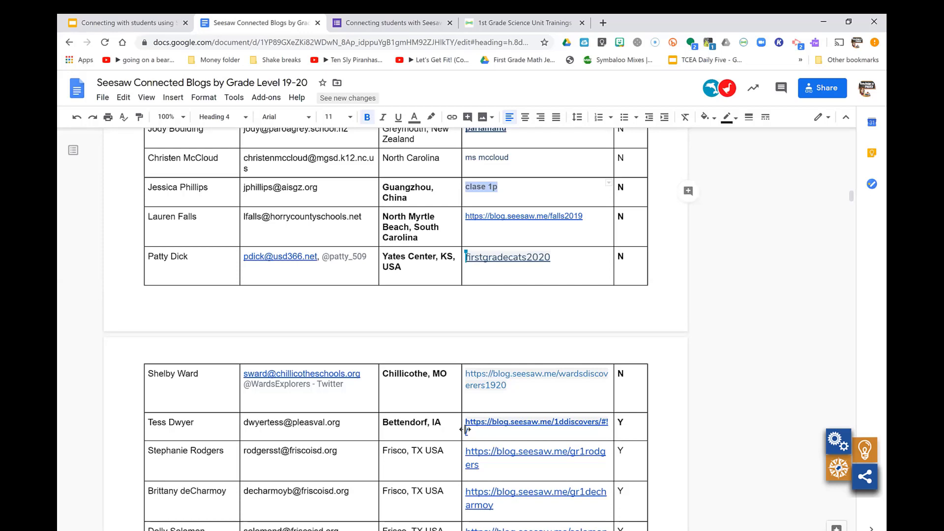
pyautogui.moveTo(466, 451); pyautogui.dragTo(479, 465)
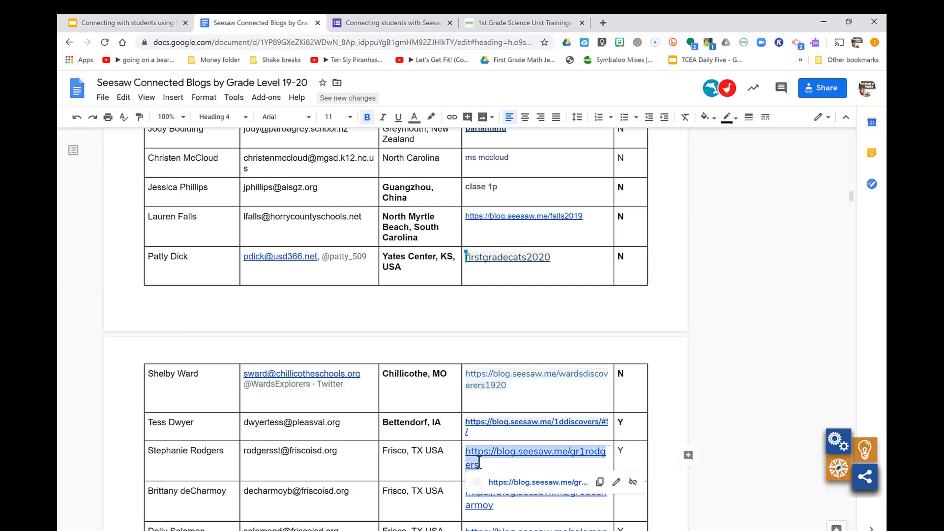
pyautogui.write('clase 1p')
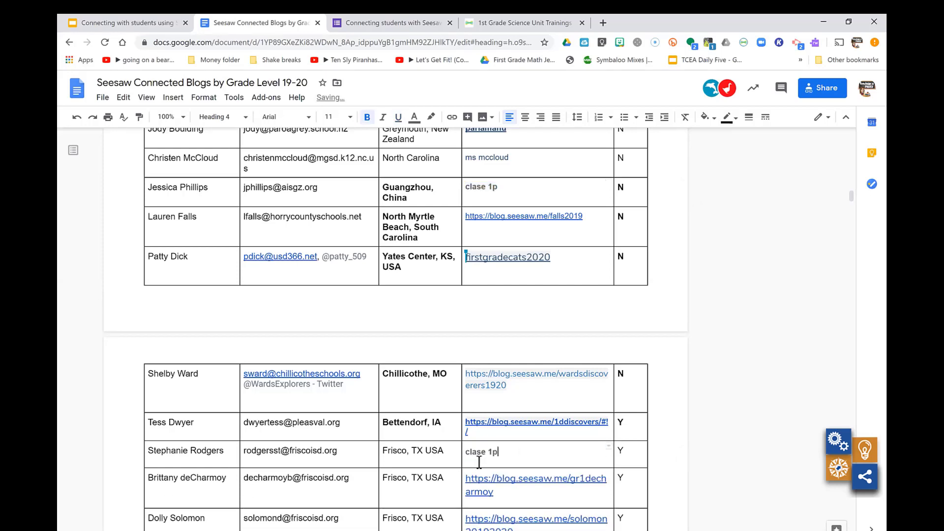
pyautogui.click(77, 118)
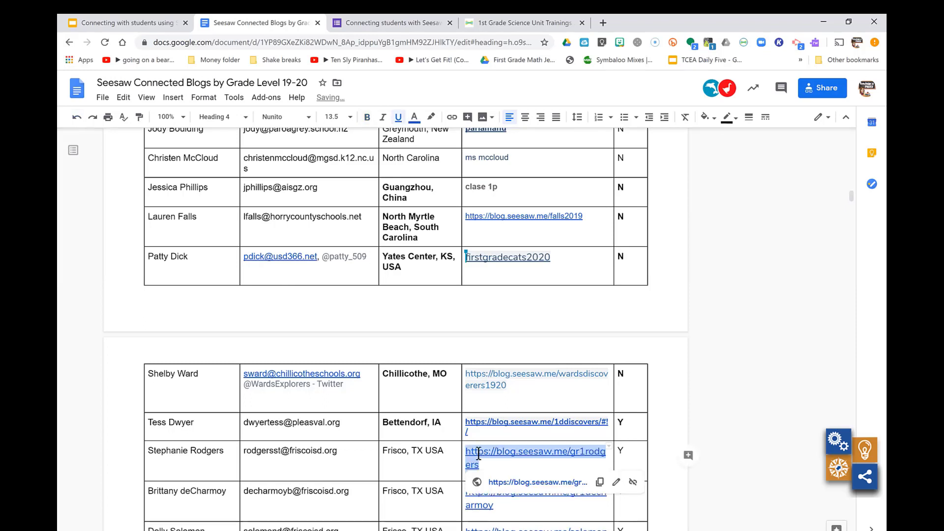
pyautogui.click(507, 25)
pyautogui.click(460, 165)
pyautogui.press('BackSpace')
pyautogui.press('BackSpace')
pyautogui.press('BackSpace')
pyautogui.press('BackSpace')
pyautogui.press('BackSpace')
pyautogui.press('BackSpace')
pyautogui.press('BackSpace')
pyautogui.write('https://blog.seesaw.me/gr1rodgers')
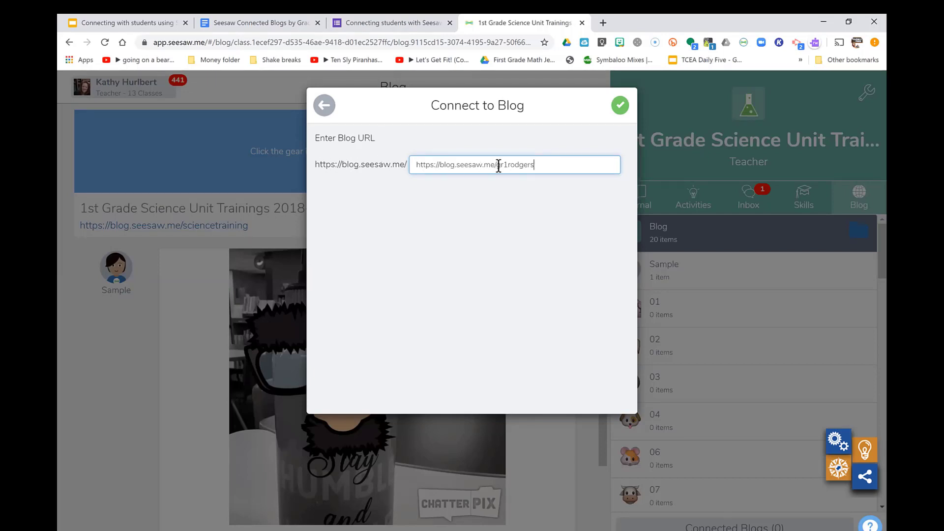
pyautogui.click(496, 165)
pyautogui.press('BackSpace')
pyautogui.press('BackSpace')
pyautogui.press('BackSpace')
pyautogui.press('BackSpace')
pyautogui.press('BackSpace')
pyautogui.press('BackSpace')
pyautogui.press('BackSpace')
pyautogui.press('BackSpace')
pyautogui.press('BackSpace')
pyautogui.press('BackSpace')
pyautogui.press('BackSpace')
pyautogui.press('BackSpace')
pyautogui.press('BackSpace')
pyautogui.press('BackSpace')
pyautogui.press('BackSpace')
pyautogui.press('BackSpace')
pyautogui.press('BackSpace')
pyautogui.press('BackSpace')
pyautogui.press('BackSpace')
pyautogui.press('BackSpace')
pyautogui.click(620, 106)
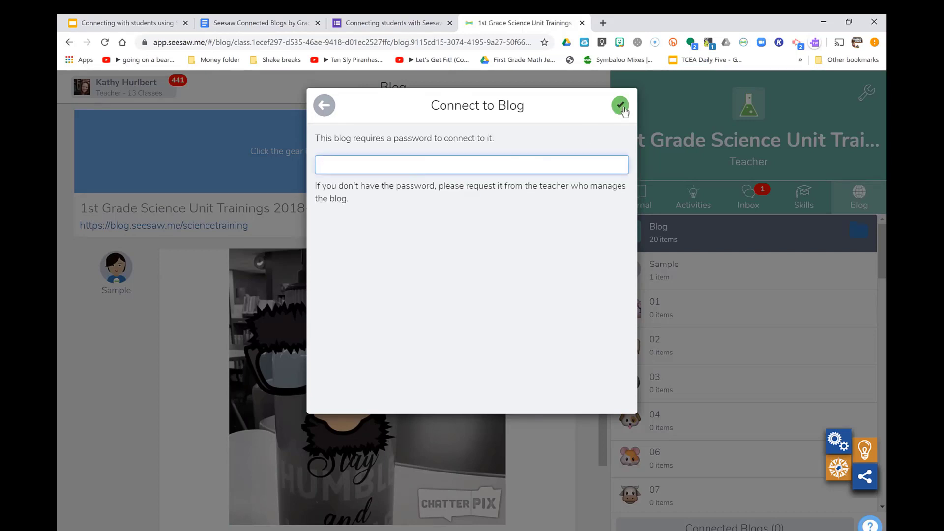
# Select the wardsdiscoverers1920 blog link in the shared blog list document
pyautogui.click(225, 21)
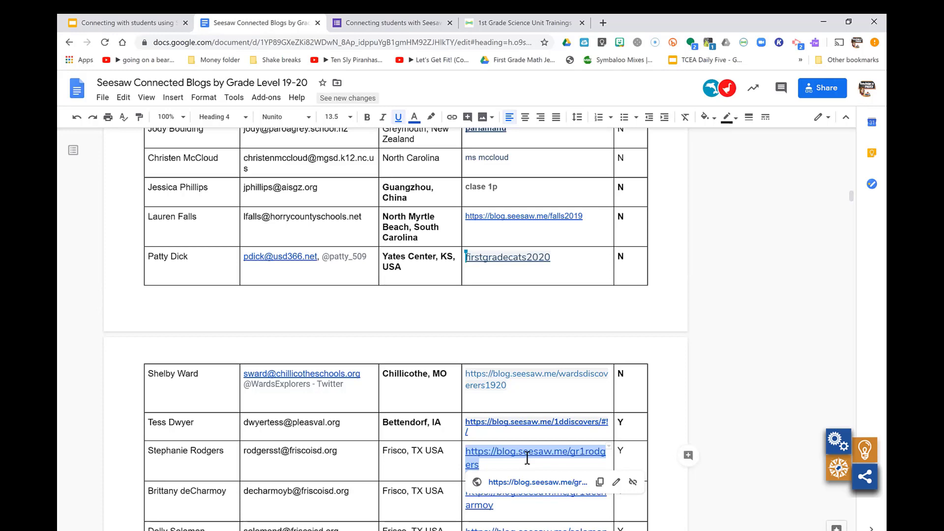
pyautogui.scroll(-3, 527, 458)
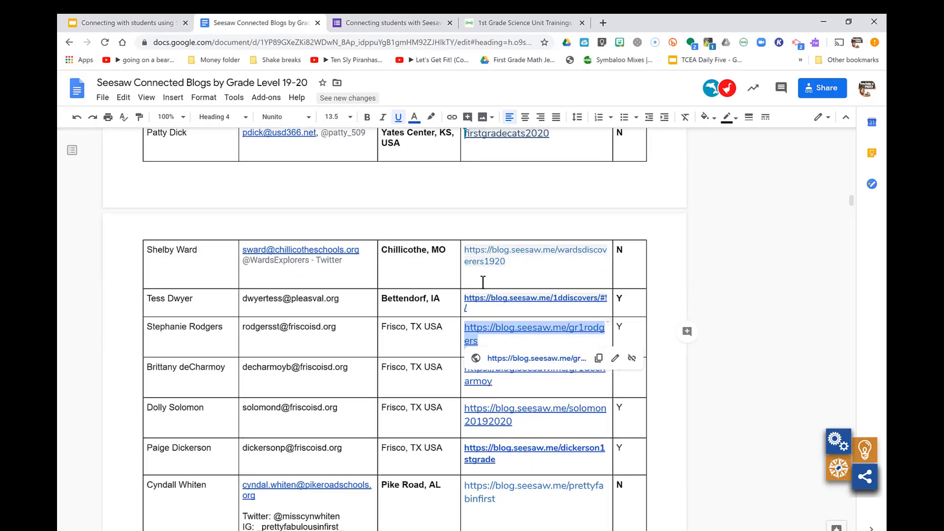
pyautogui.click(466, 251)
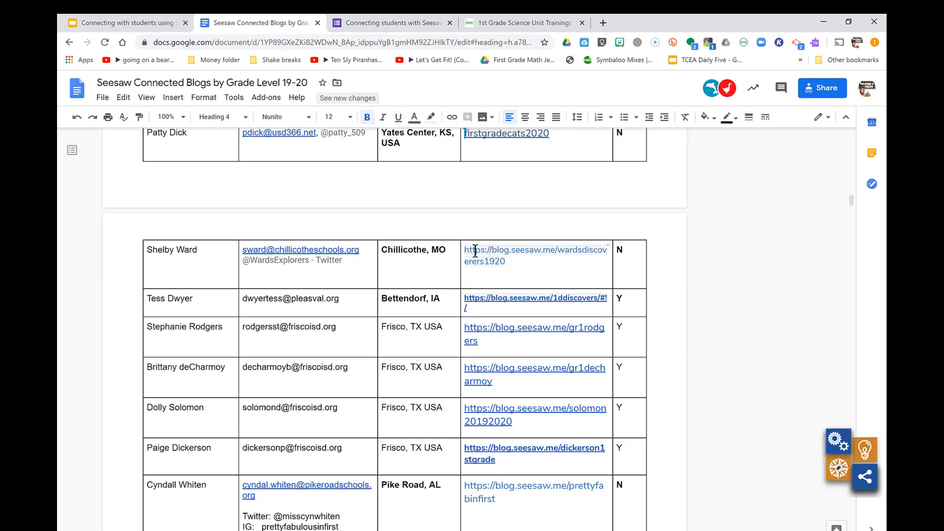
pyautogui.moveTo(502, 257); pyautogui.dragTo(506, 261)
pyautogui.hotkey('ctrl', 'c')
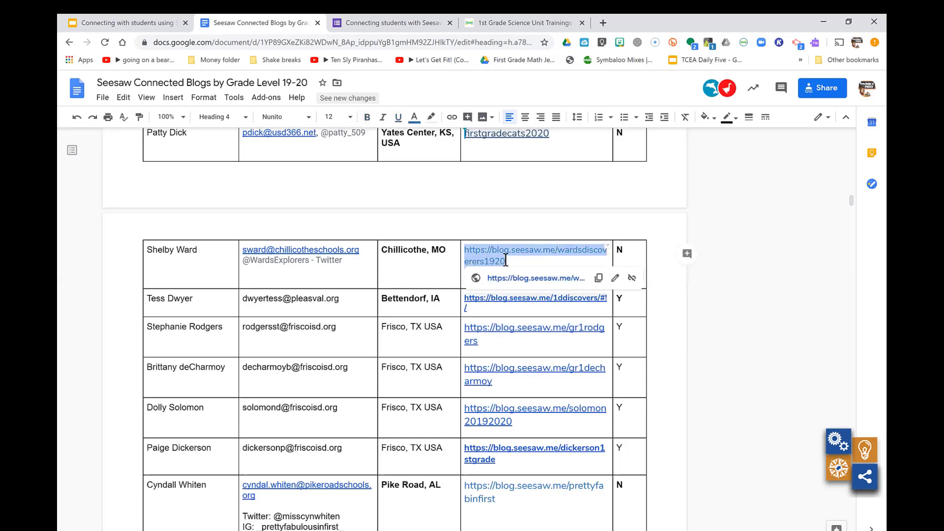
pyautogui.click(536, 23)
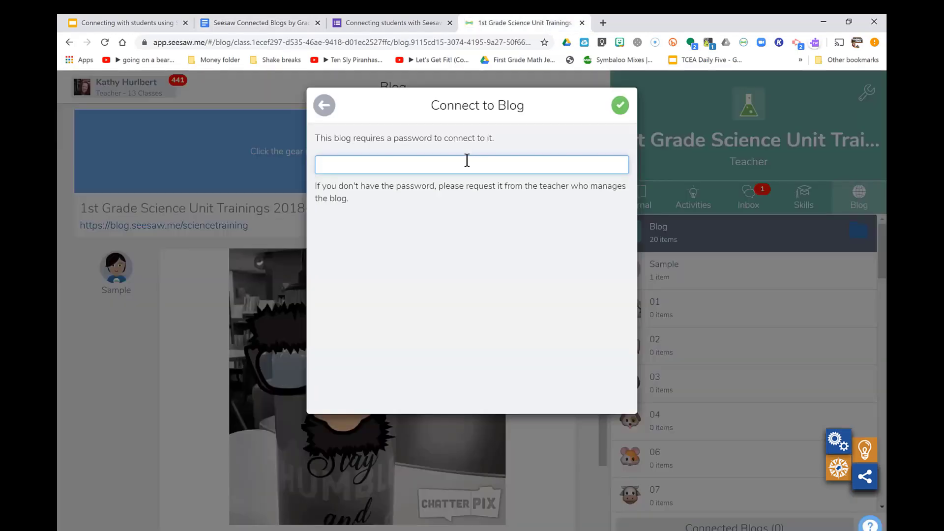
# Enter the wardsdiscoverers1920 address without its prefix, look it up, and preview Ward's Discoverers 19-20
pyautogui.click(324, 111)
pyautogui.hotkey('ctrl', 'v')
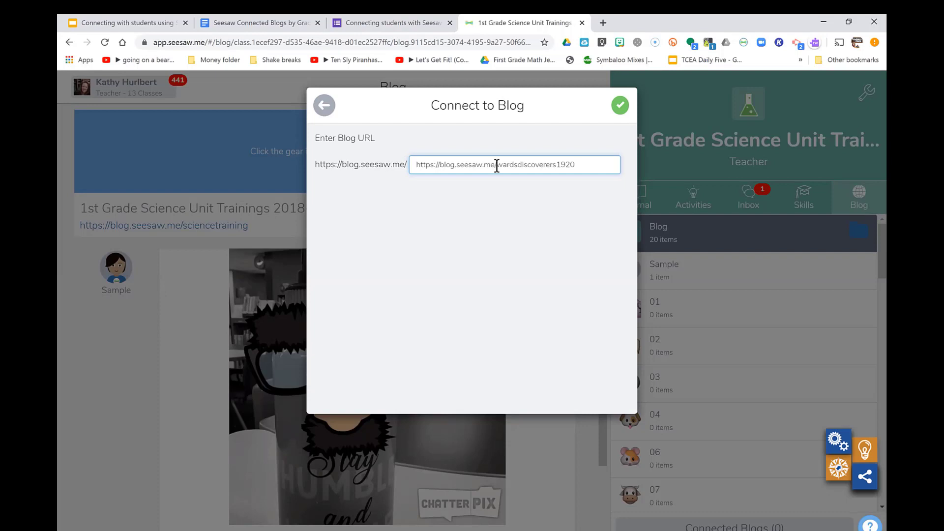
pyautogui.click(497, 166)
pyautogui.press('BackSpace')
pyautogui.press('BackSpace')
pyautogui.press('BackSpace')
pyautogui.press('BackSpace')
pyautogui.press('BackSpace')
pyautogui.press('BackSpace')
pyautogui.press('BackSpace')
pyautogui.press('BackSpace')
pyautogui.press('BackSpace')
pyautogui.press('BackSpace')
pyautogui.press('BackSpace')
pyautogui.press('BackSpace')
pyautogui.press('BackSpace')
pyautogui.press('BackSpace')
pyautogui.press('BackSpace')
pyautogui.press('BackSpace')
pyautogui.press('BackSpace')
pyautogui.press('BackSpace')
pyautogui.press('BackSpace')
pyautogui.press('BackSpace')
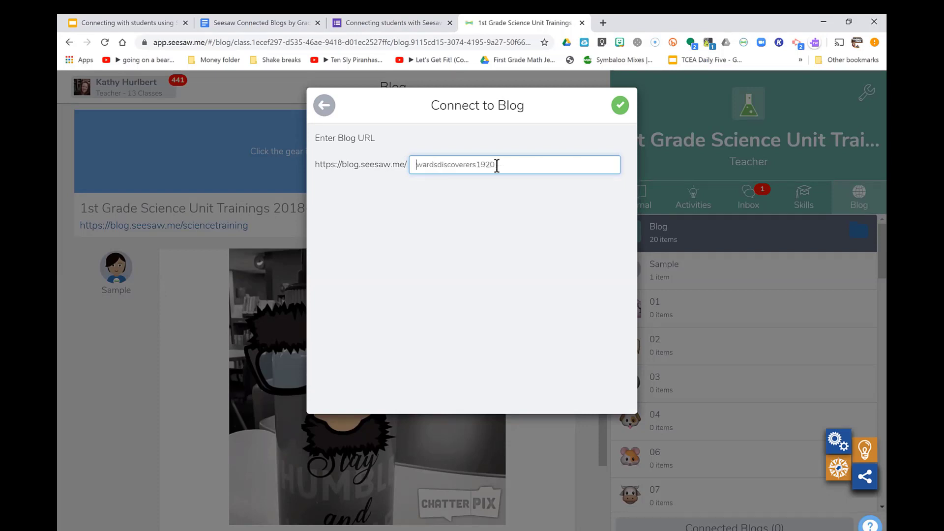
pyautogui.click(620, 105)
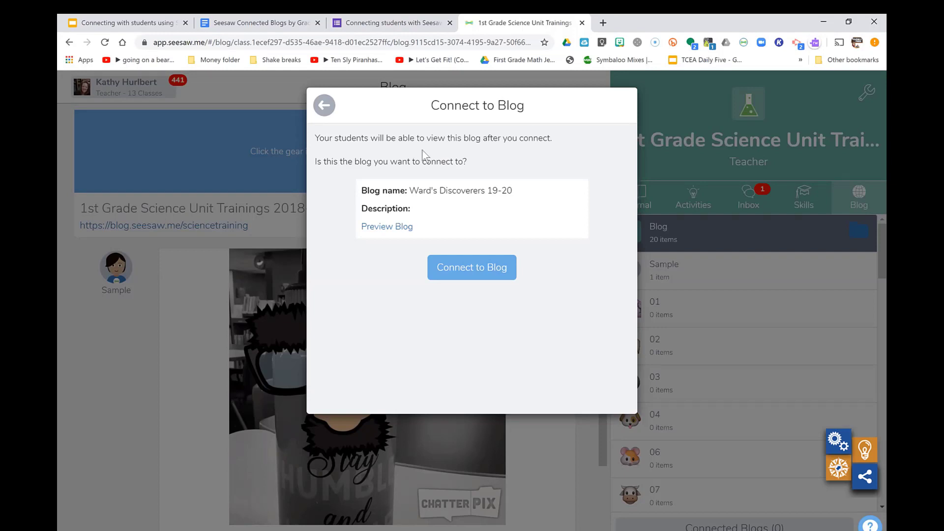
pyautogui.click(389, 228)
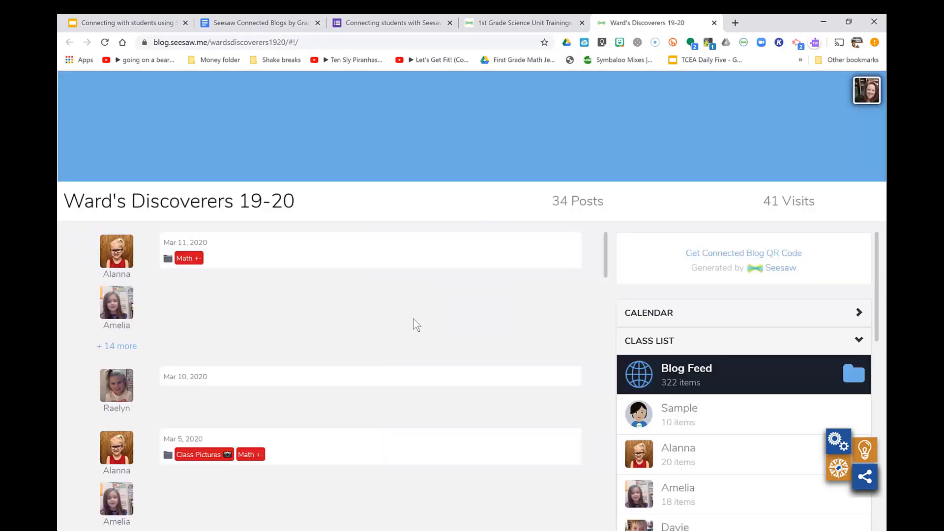
# Connect the class to Ward's Discoverers 19-20, close settings, and reload the blog page
pyautogui.scroll(-10, 414, 323)
pyautogui.scroll(-5, 414, 323)
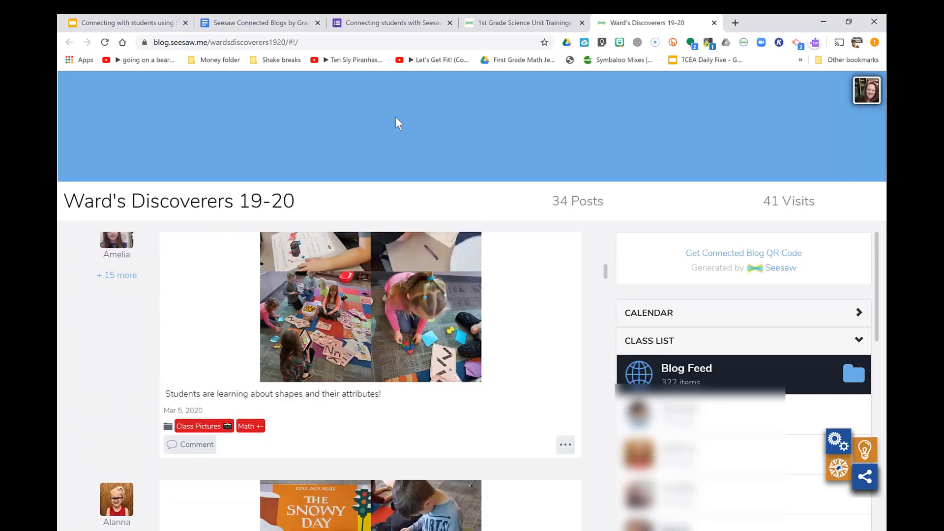
pyautogui.click(714, 23)
pyautogui.click(472, 268)
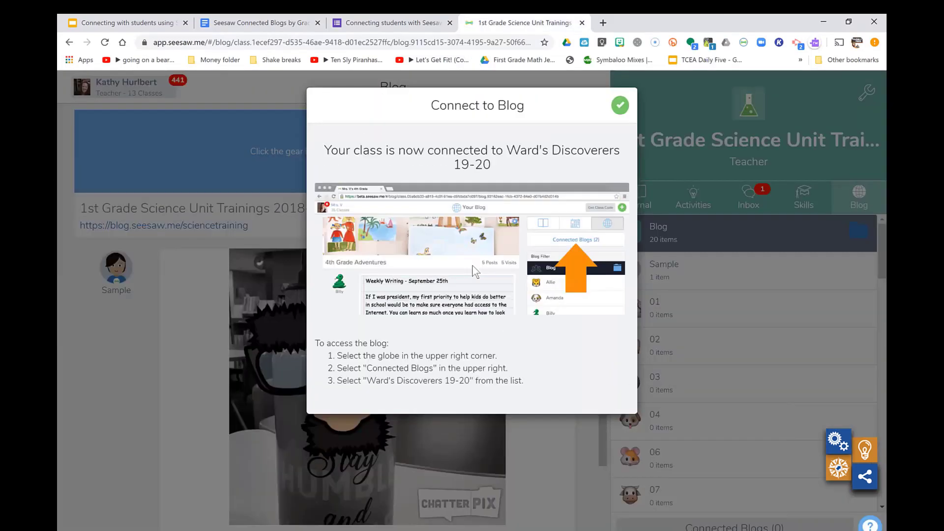
pyautogui.click(620, 106)
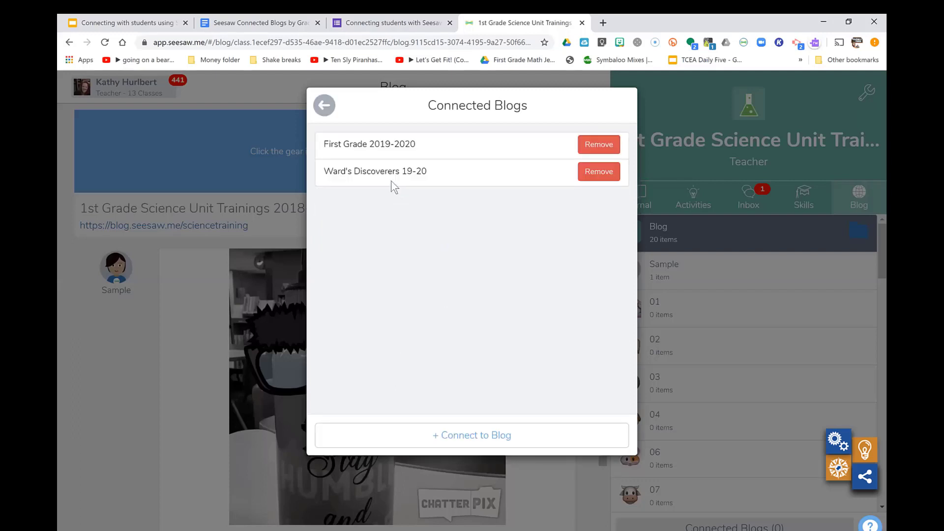
pyautogui.click(323, 107)
pyautogui.click(323, 106)
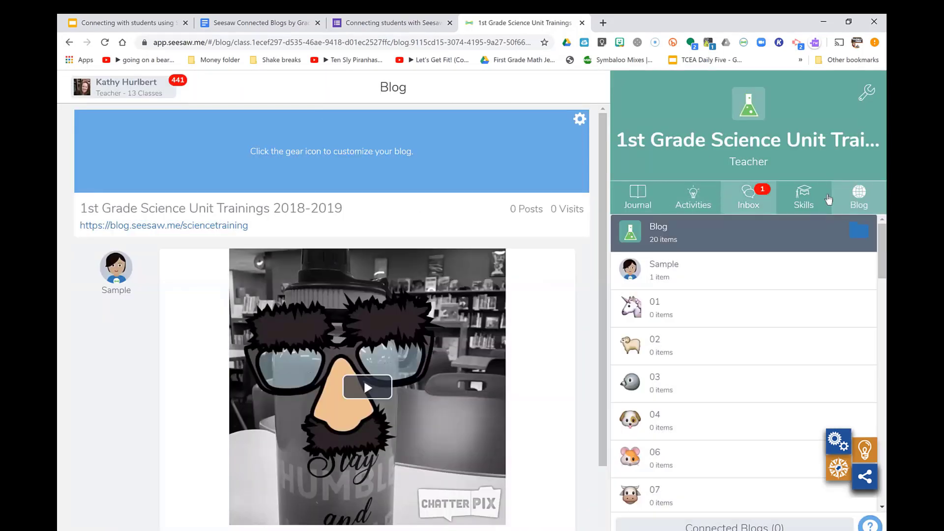
pyautogui.click(855, 198)
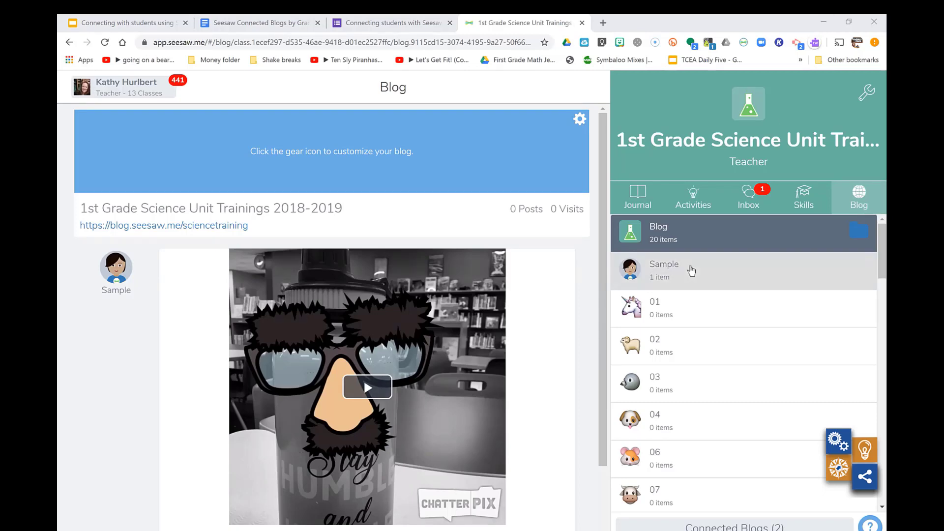
# Browse the connected First Grade 2019-2020 blog, then the Ward's Discoverers 19-20 blog
pyautogui.click(692, 270)
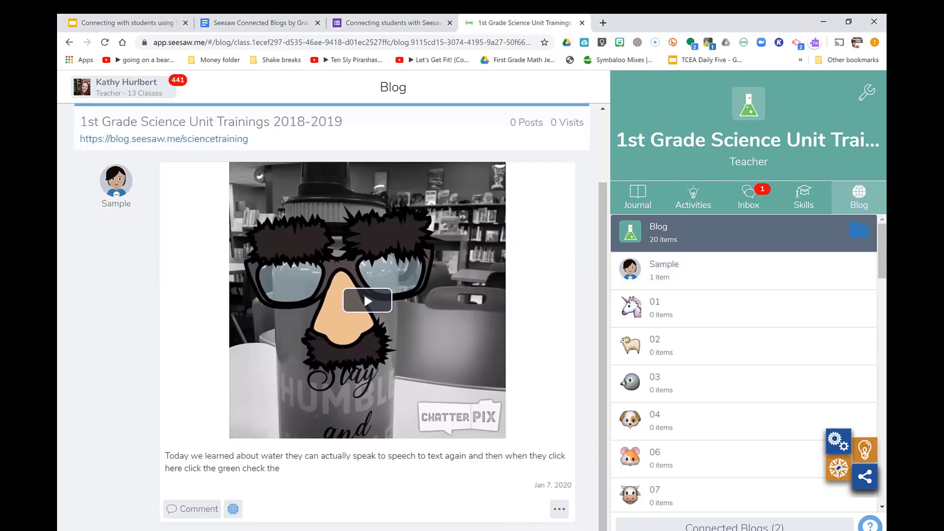
pyautogui.click(734, 526)
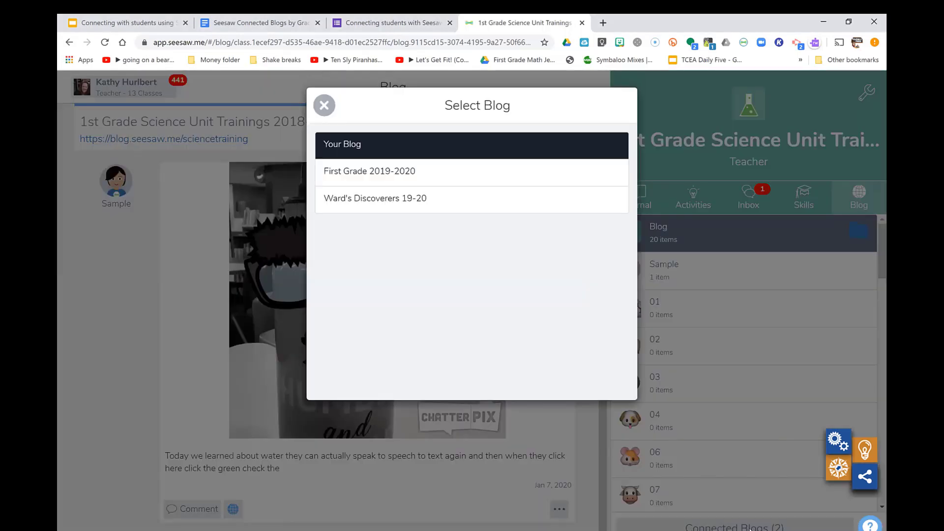
pyautogui.click(420, 184)
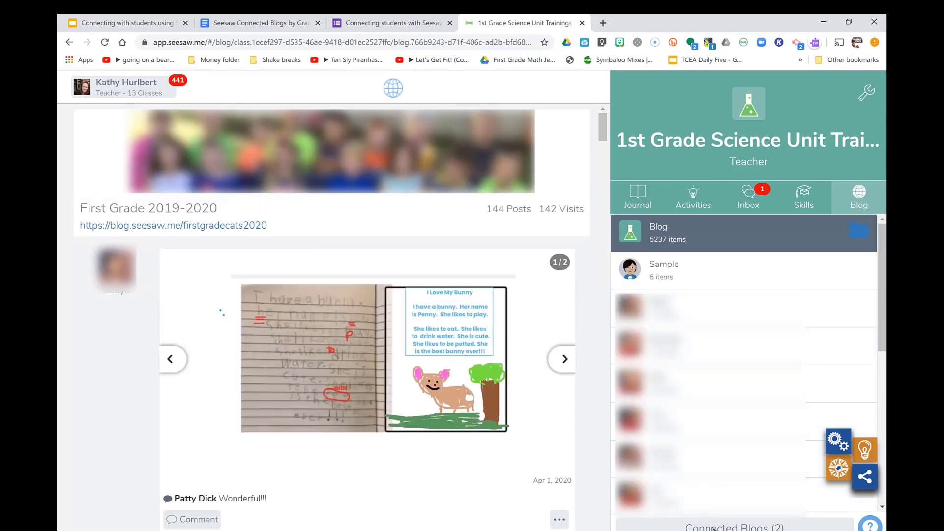
pyautogui.click(734, 526)
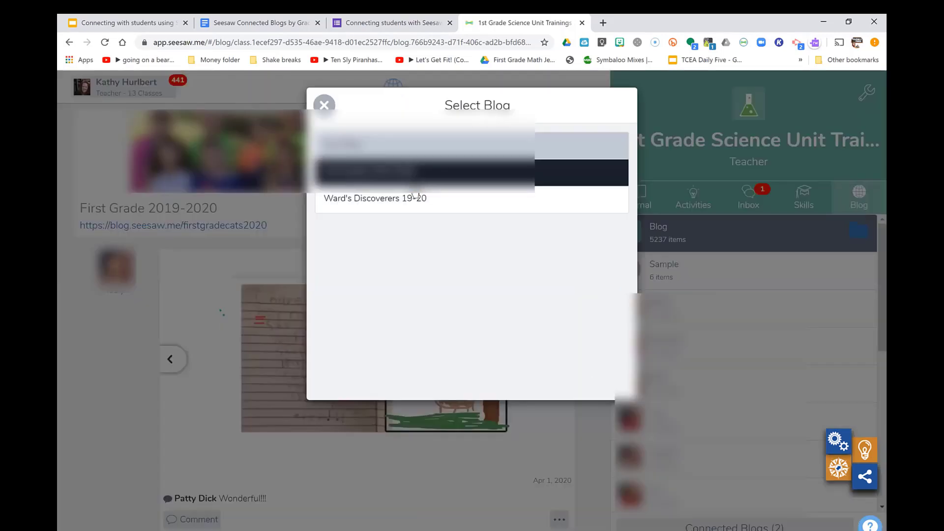
pyautogui.click(415, 197)
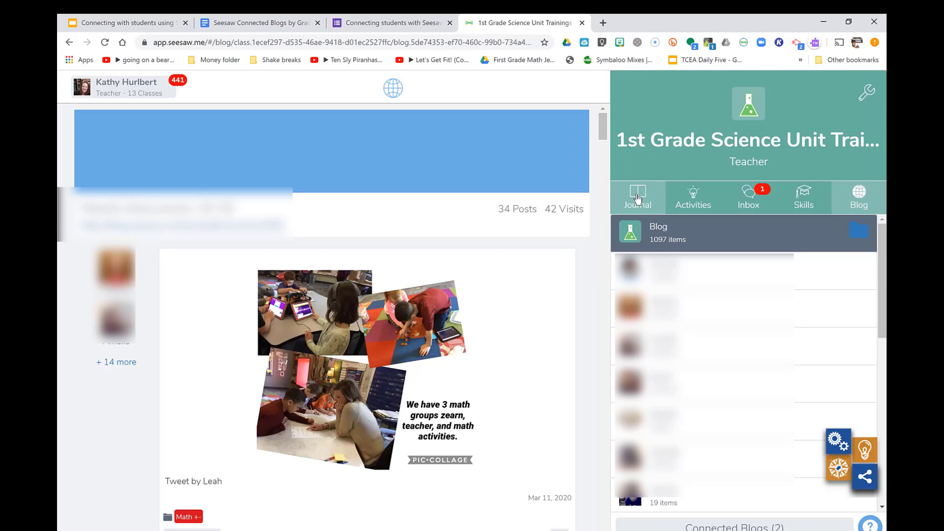
# Return to the 1st Grade Science Unit Training Journal showing the Sample Student's posts
pyautogui.click(637, 198)
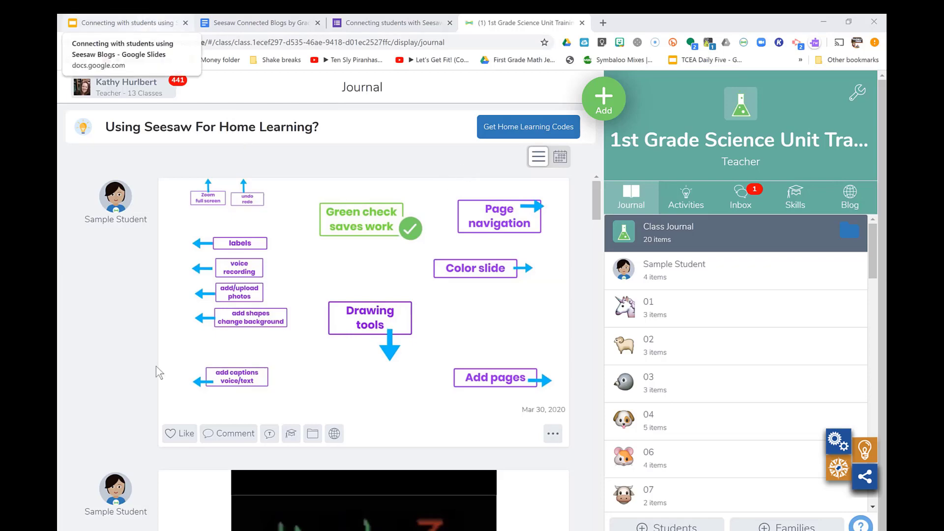
# Leave the Connected Blogs List slide and view the Connected Blogs by Grade Level 19-20 table
pyautogui.hotkey('ctrl', '1')
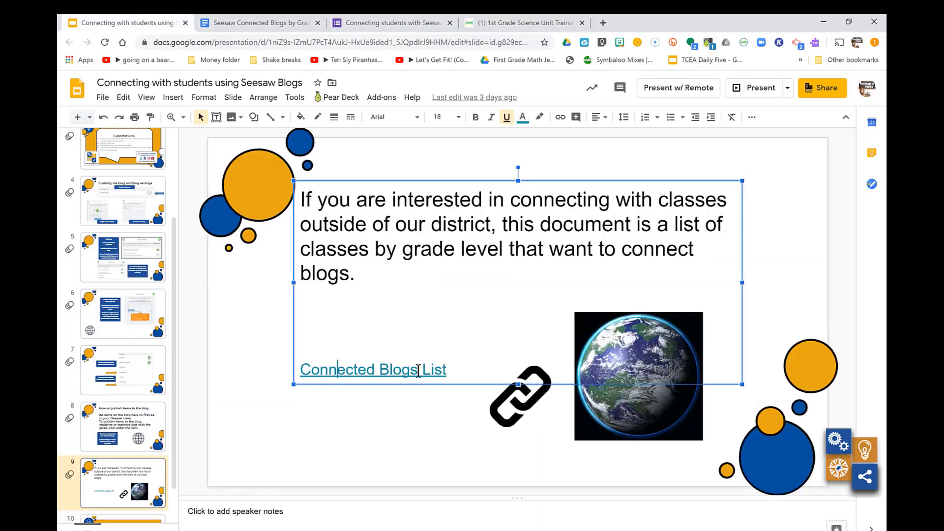
pyautogui.click(409, 412)
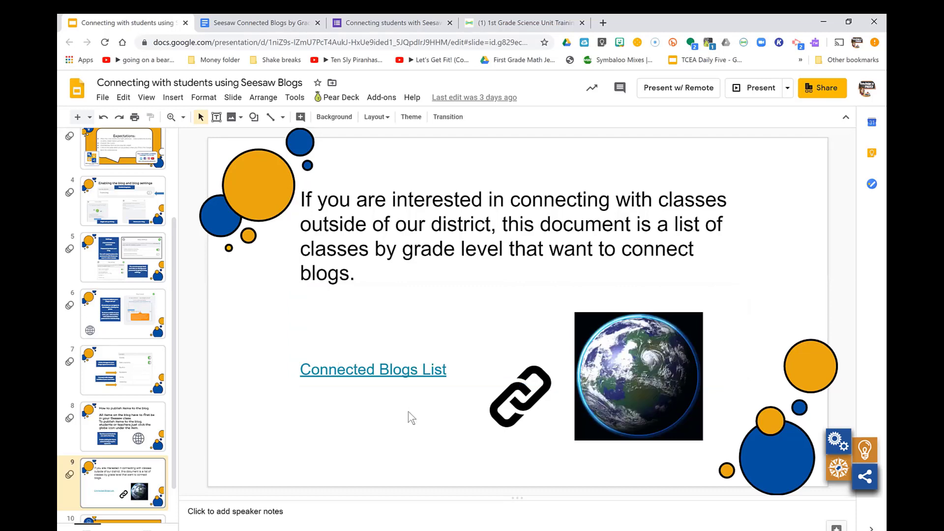
pyautogui.click(247, 25)
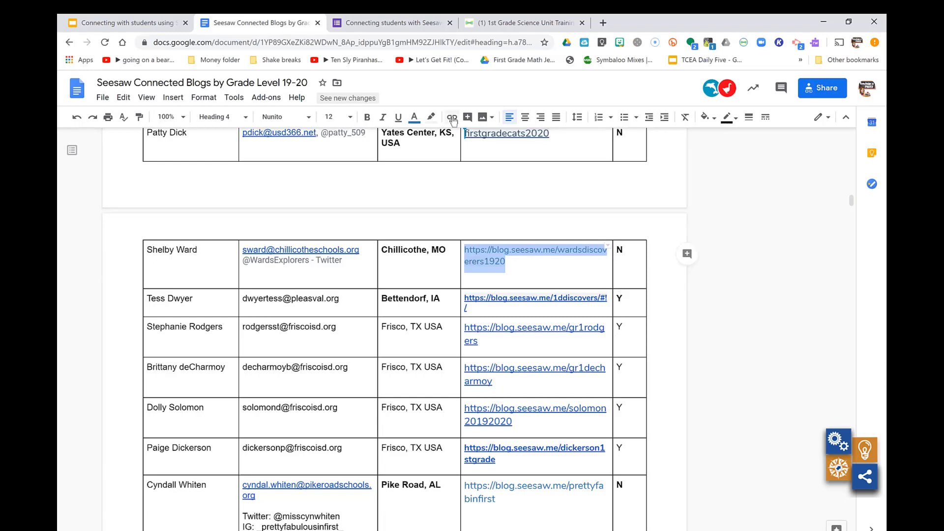
# Switch back to the 1st Grade Science Unit Training class Journal with its 20 items
pyautogui.click(504, 22)
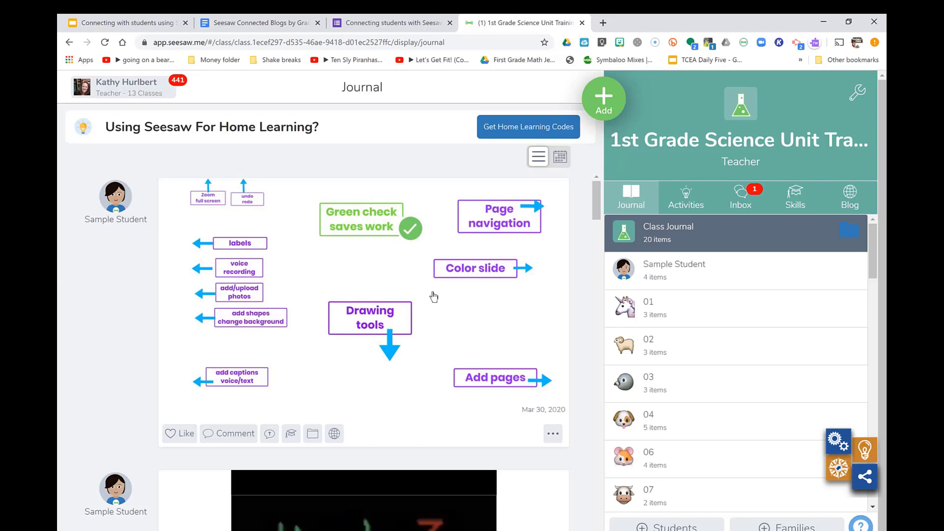
# Switch back to the Seesaw Blogs slide deck on slide 9, Connected Blogs List
pyautogui.click(129, 23)
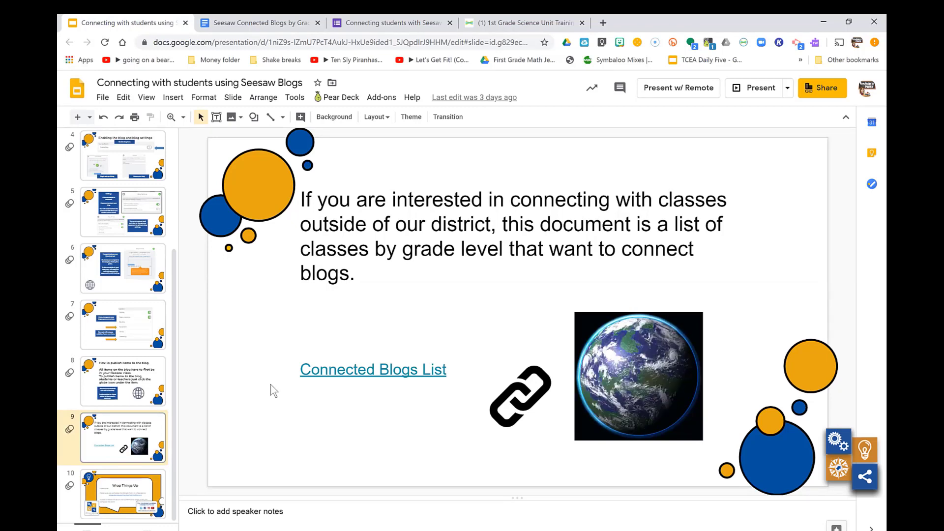
# Load the Seesaw website web.seesaw.me in a new browser tab
pyautogui.click(609, 19)
pyautogui.write('seesaw.me')
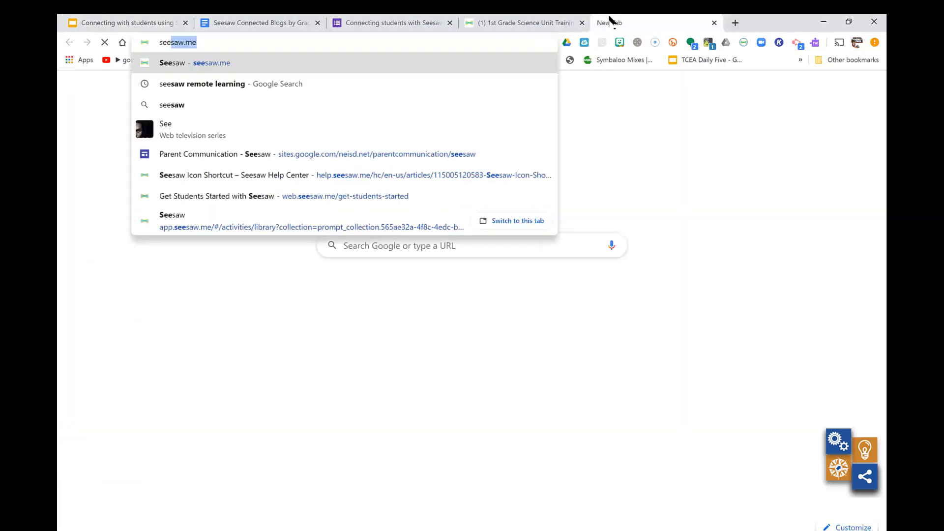
pyautogui.press('Return')
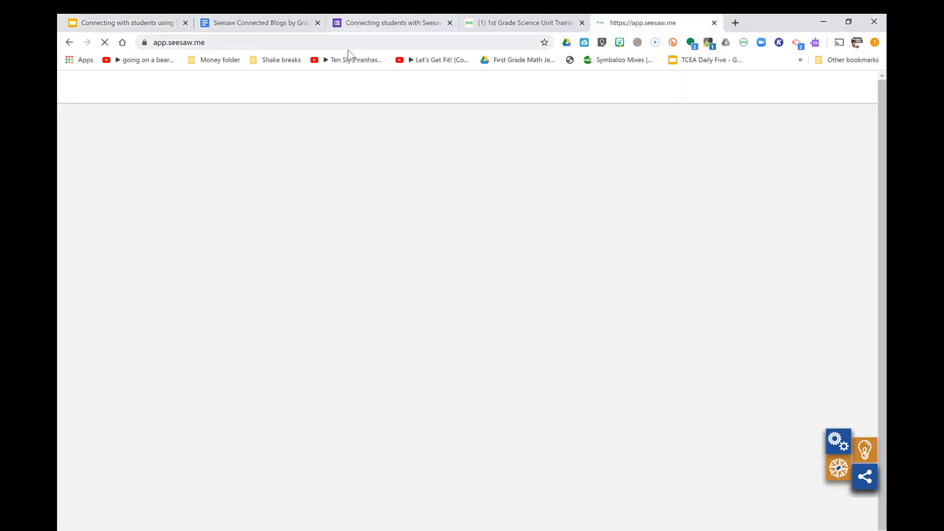
pyautogui.click(341, 44)
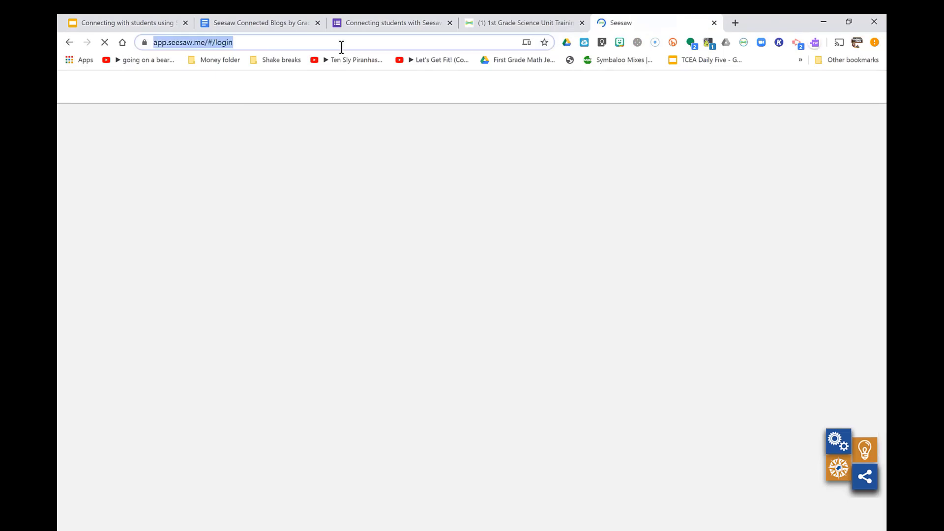
pyautogui.write('web.seea')
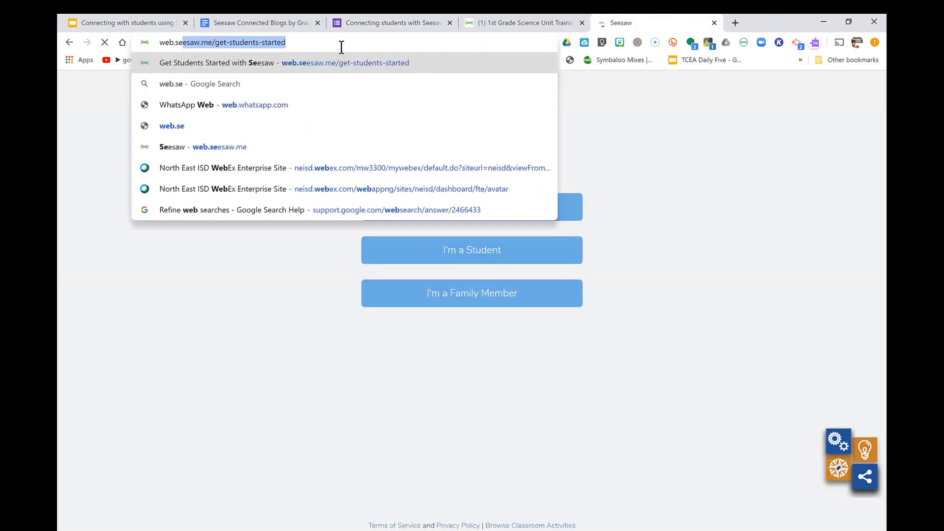
pyautogui.press('BackSpace')
pyautogui.write('saw.me')
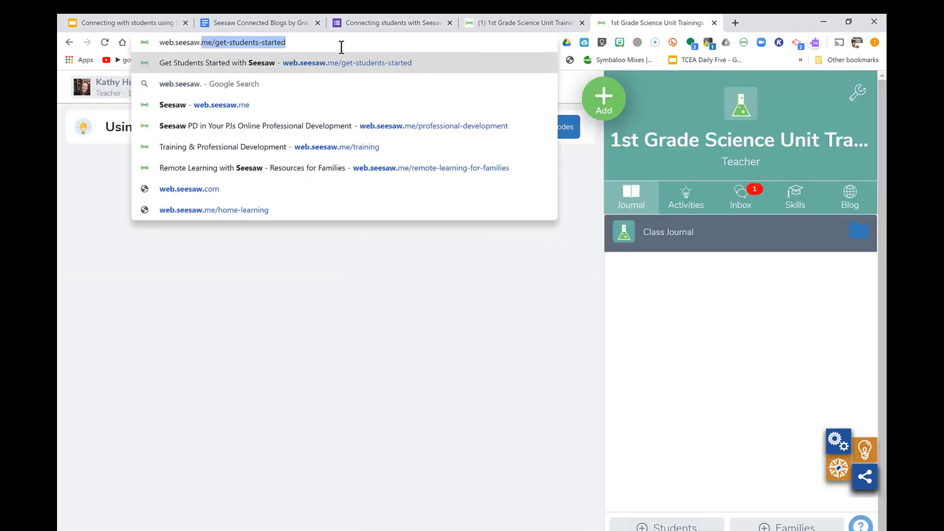
pyautogui.press('Return')
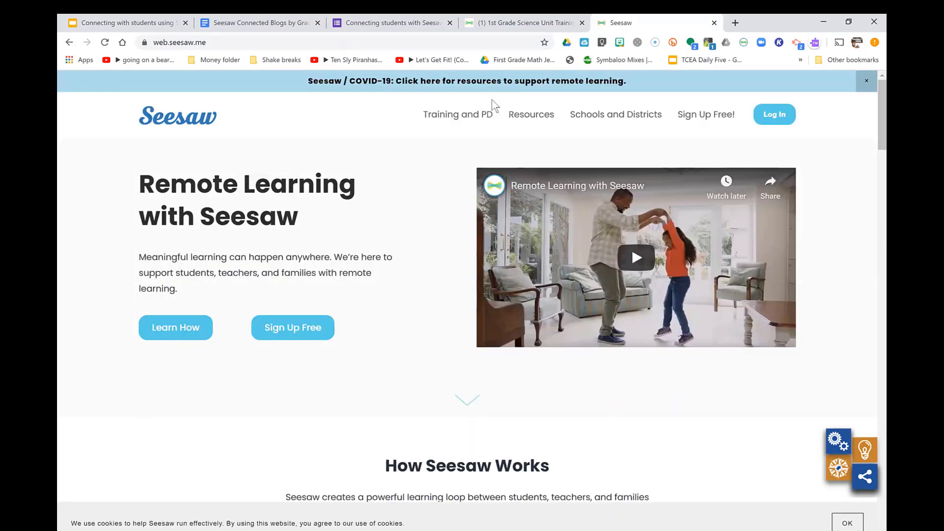
# Open the Help Center from the site's Resources menu
pyautogui.moveTo(524, 122)
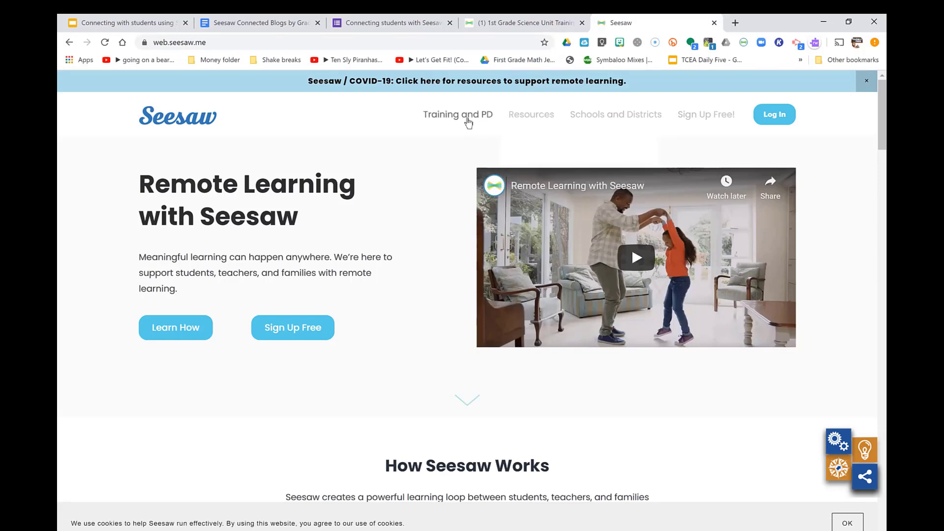
pyautogui.moveTo(468, 123)
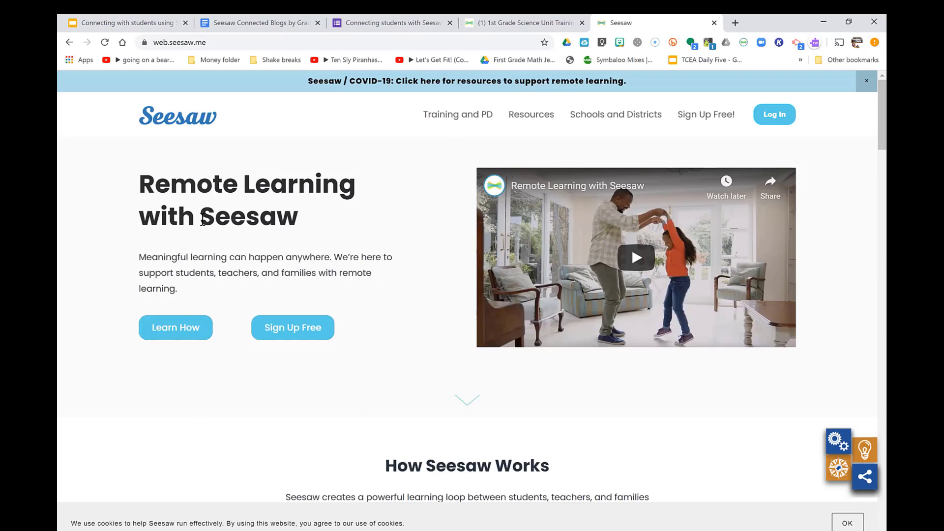
pyautogui.scroll(-17, 203, 222)
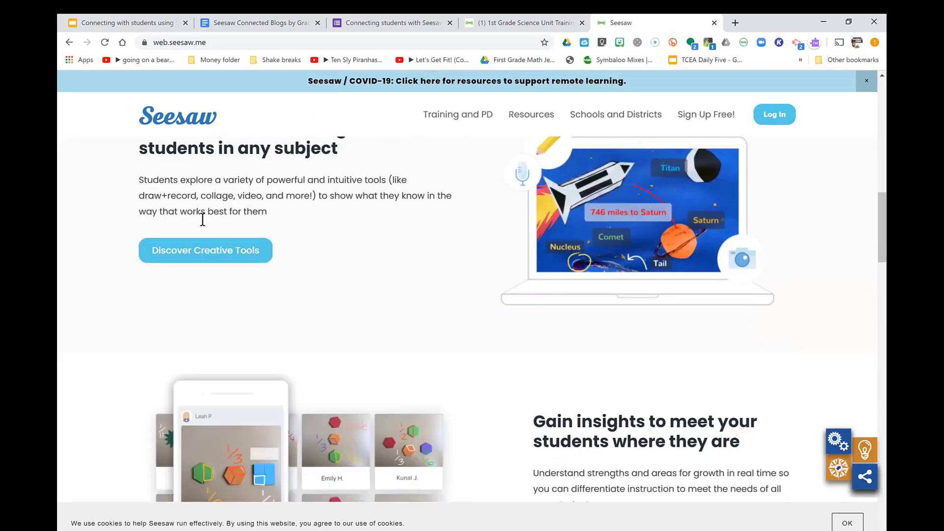
pyautogui.scroll(17, 203, 220)
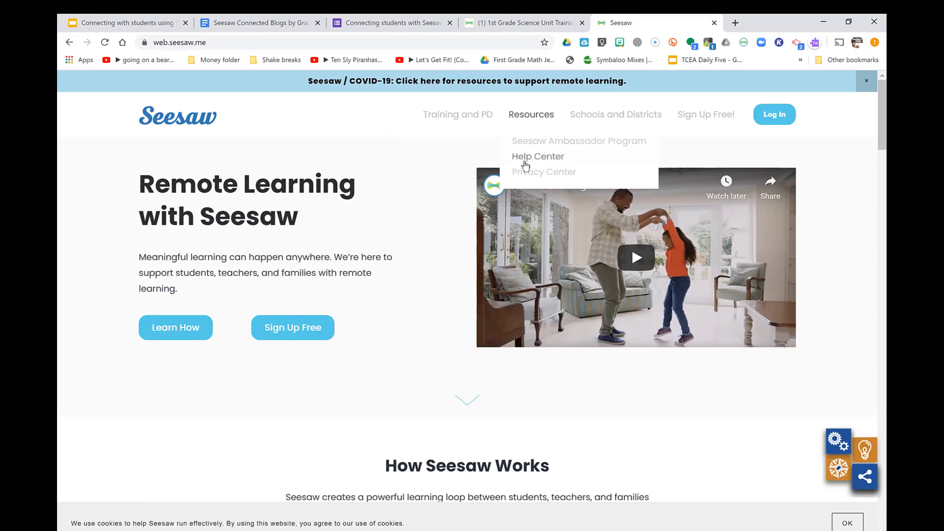
pyautogui.click(538, 156)
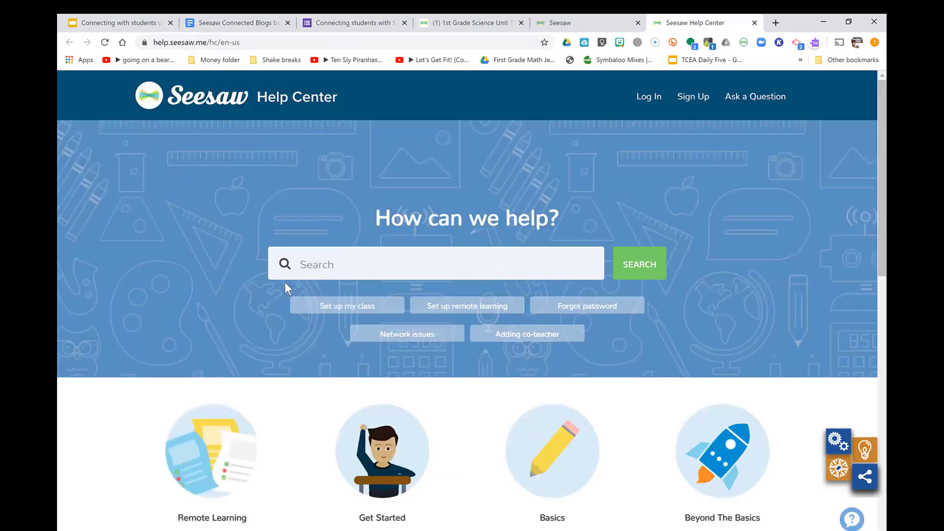
# Search the Help Center for 'connected blogs' and scroll to the 51 knowledge base results
pyautogui.scroll(-5, 285, 282)
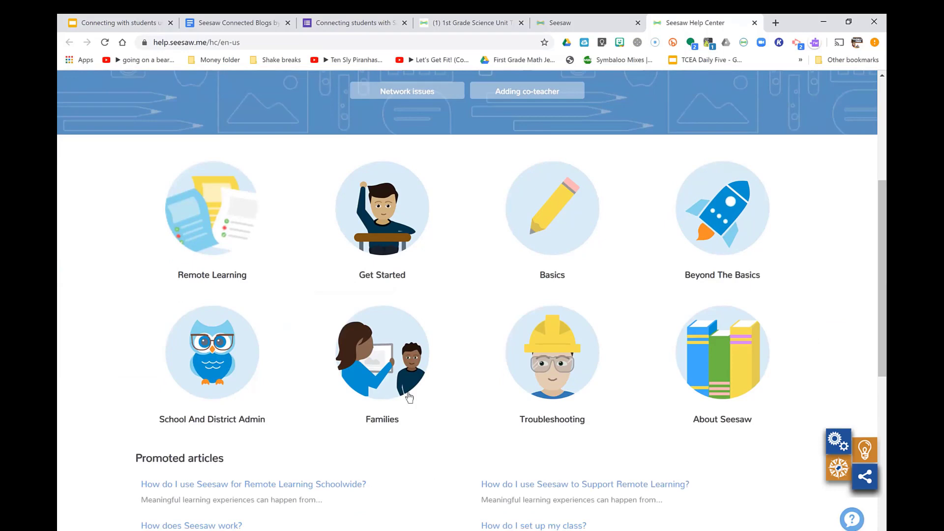
pyautogui.scroll(5, 482, 291)
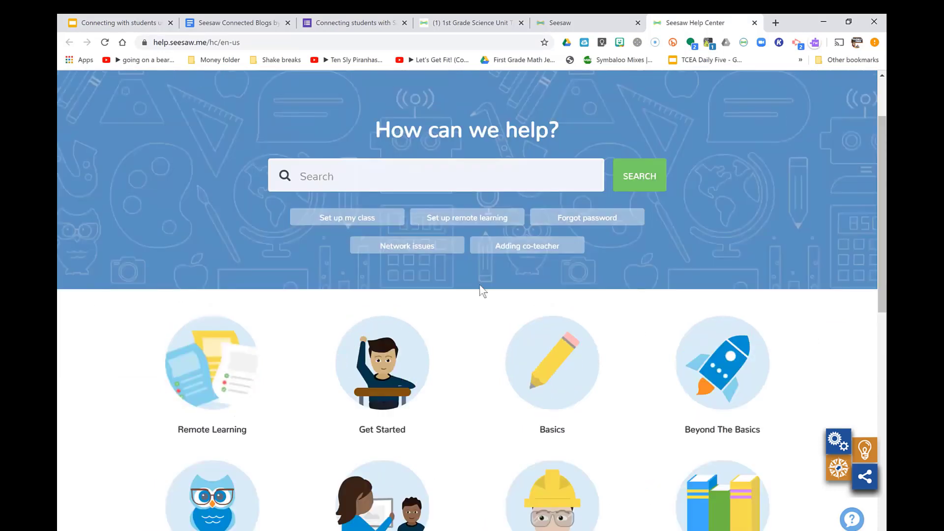
pyautogui.click(371, 260)
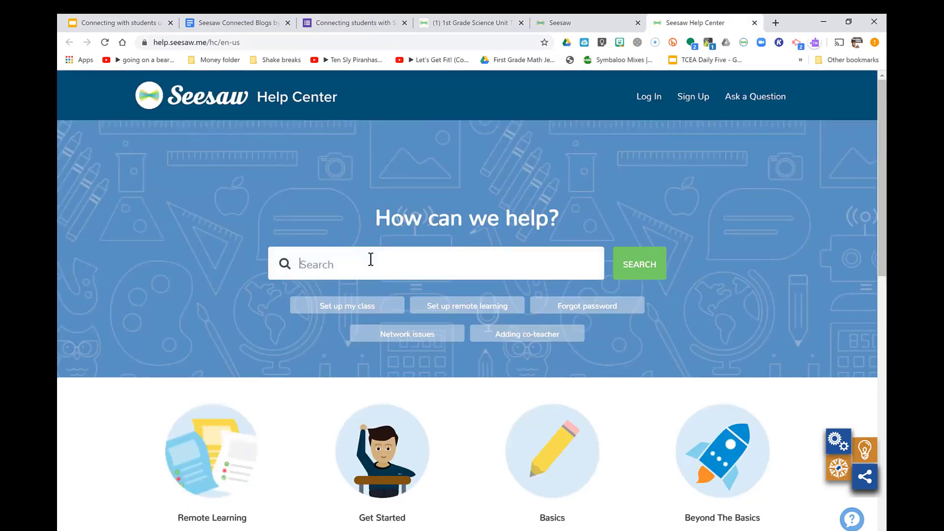
pyautogui.write('blog')
pyautogui.press('BackSpace')
pyautogui.press('BackSpace')
pyautogui.press('BackSpace')
pyautogui.press('BackSpace')
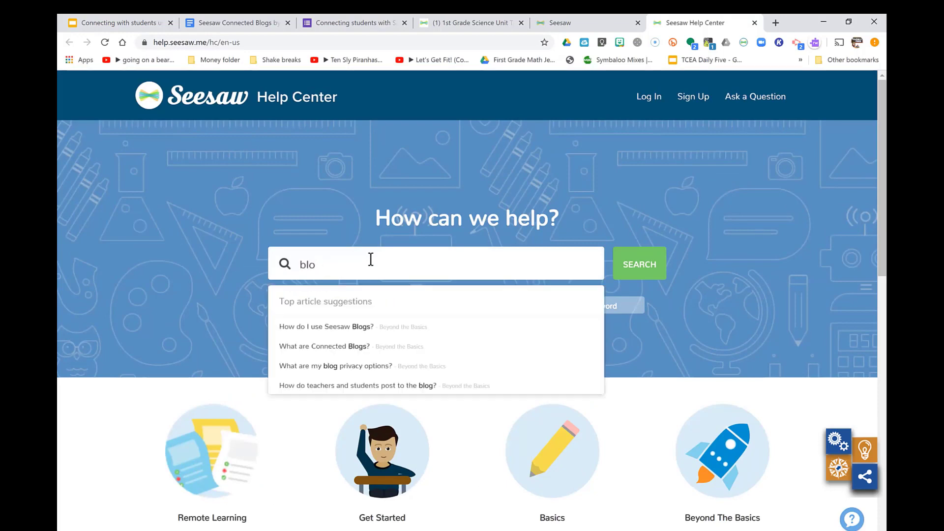
pyautogui.write('connected bo')
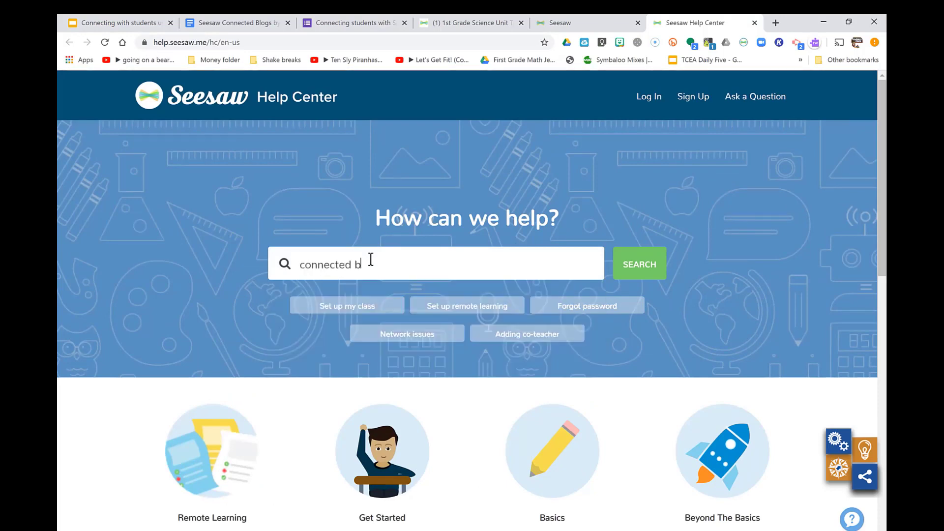
pyautogui.press('BackSpace')
pyautogui.write('logs')
pyautogui.press('Return')
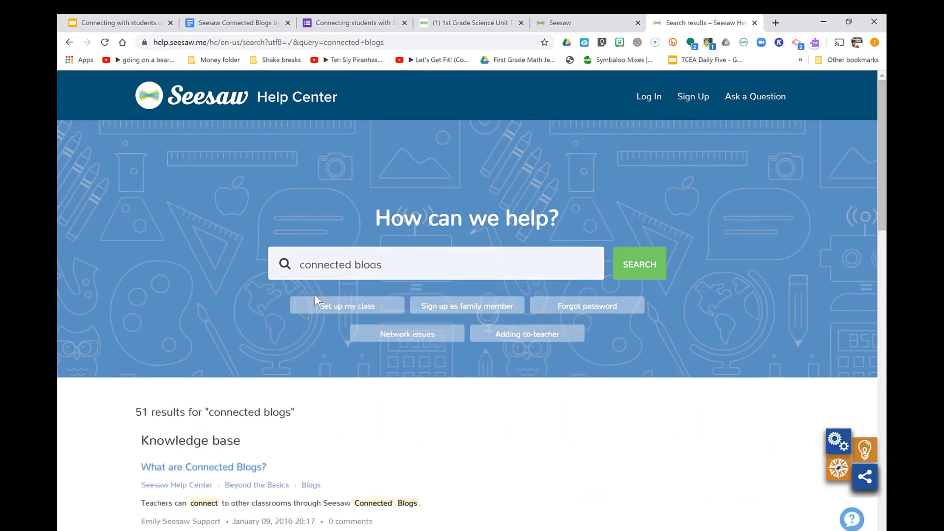
pyautogui.scroll(-5, 314, 294)
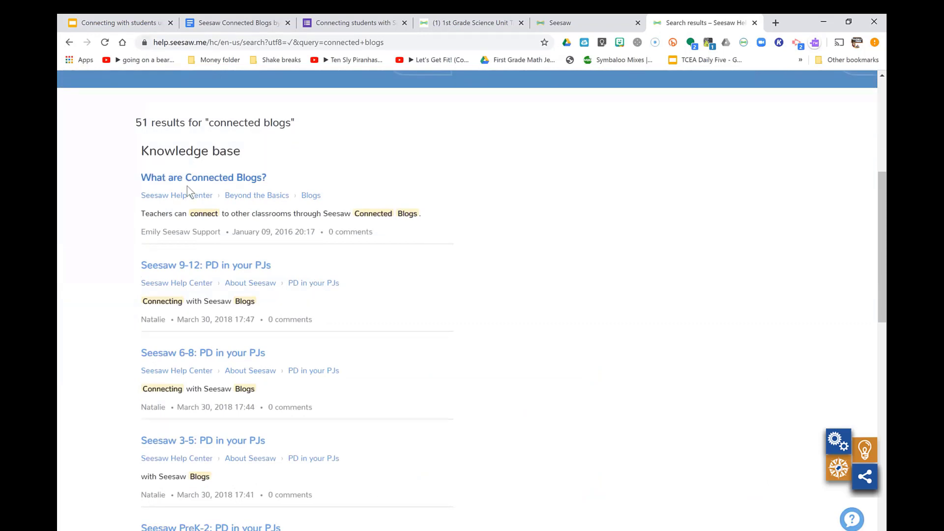
# Open the 'What are Connected Blogs?' article and scroll through its explanation
pyautogui.click(186, 183)
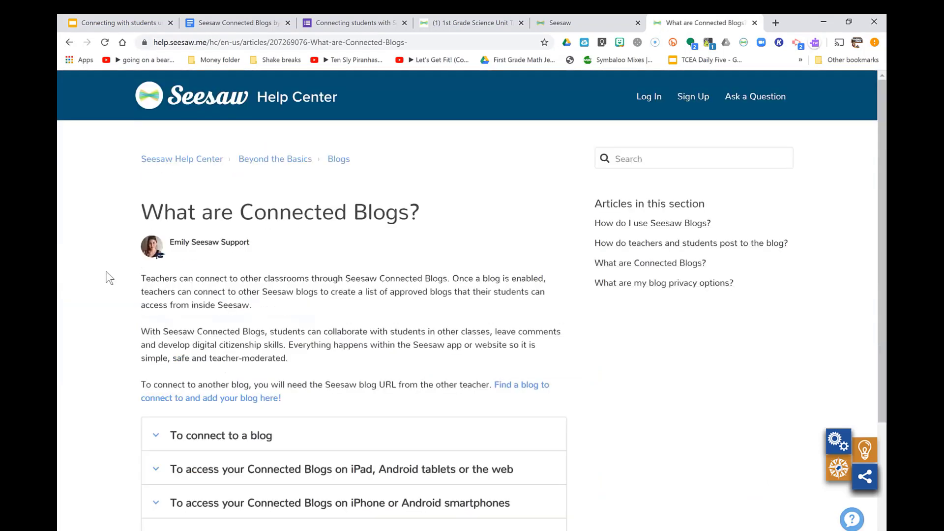
pyautogui.scroll(-3, 109, 279)
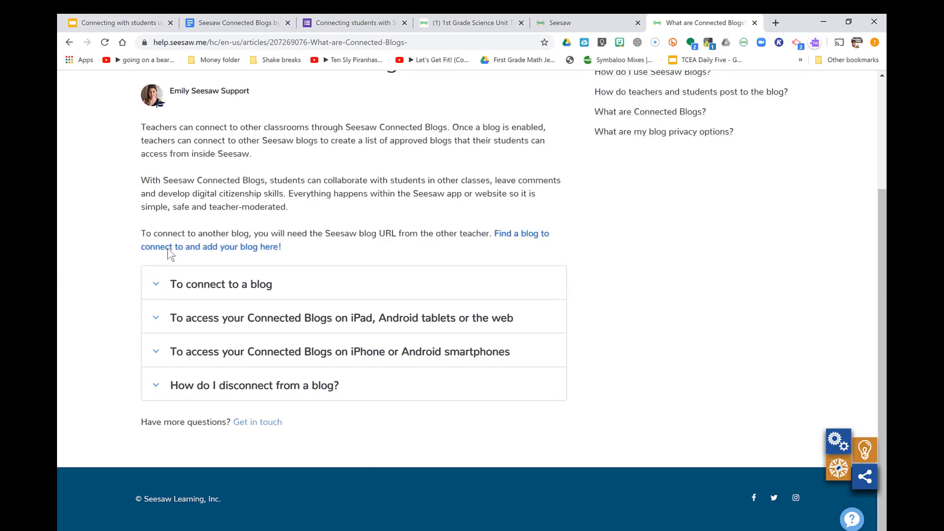
pyautogui.click(169, 252)
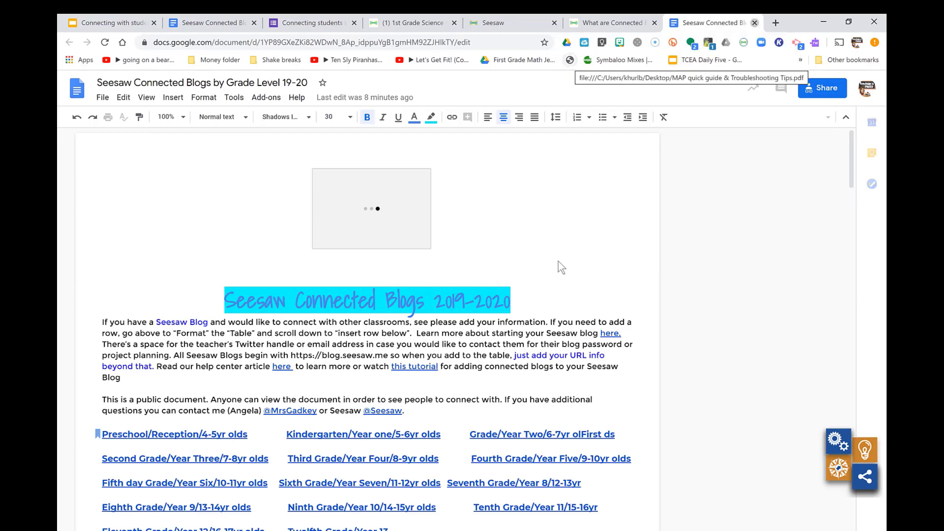
pyautogui.hotkey('ctrl', 'w')
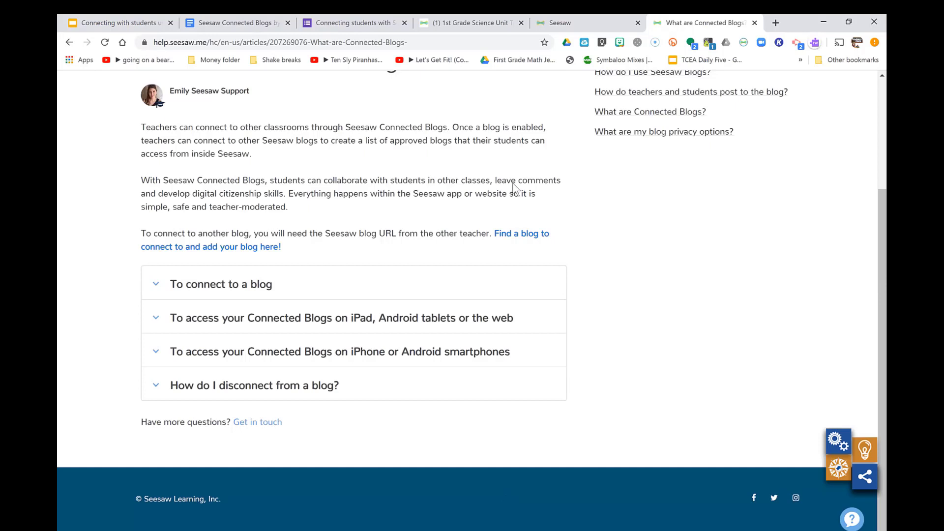
# Return to the Seesaw Blogs deck and select the slide 10 Wrap Things Up thumbnail
pyautogui.click(128, 23)
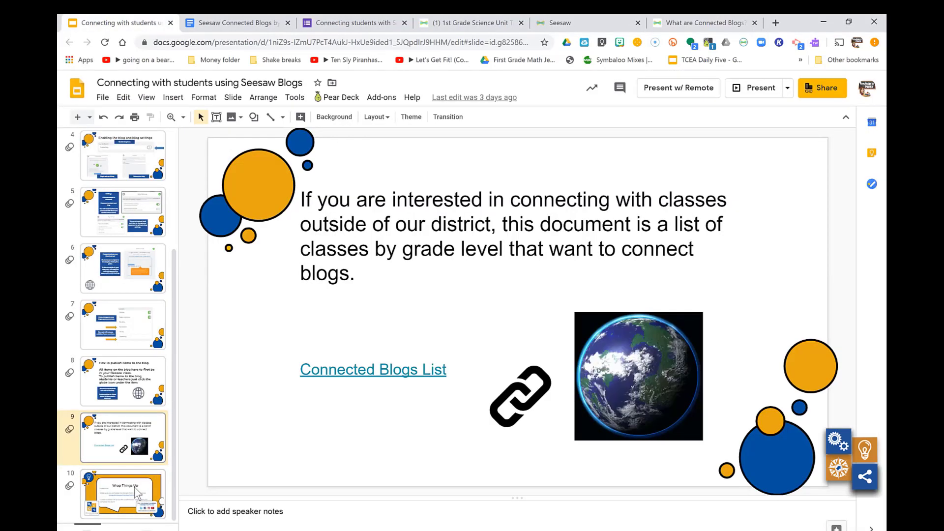
pyautogui.click(136, 492)
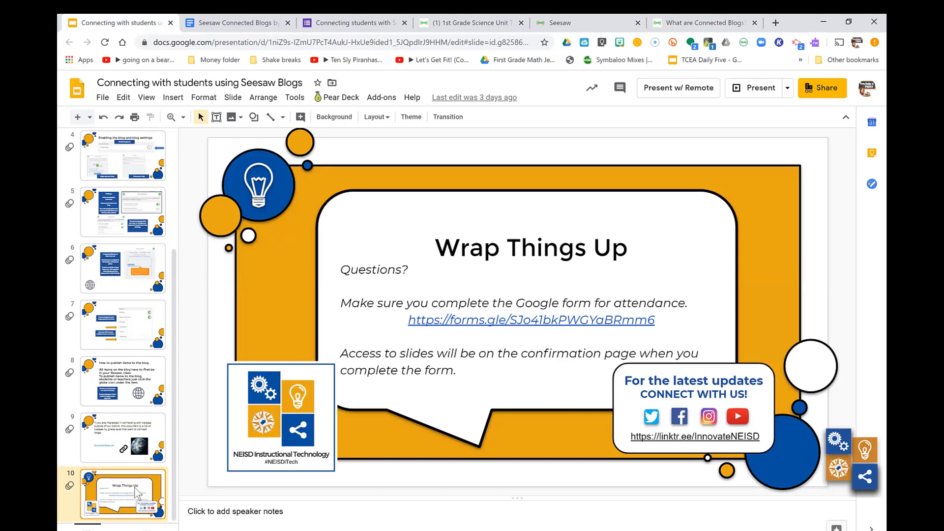